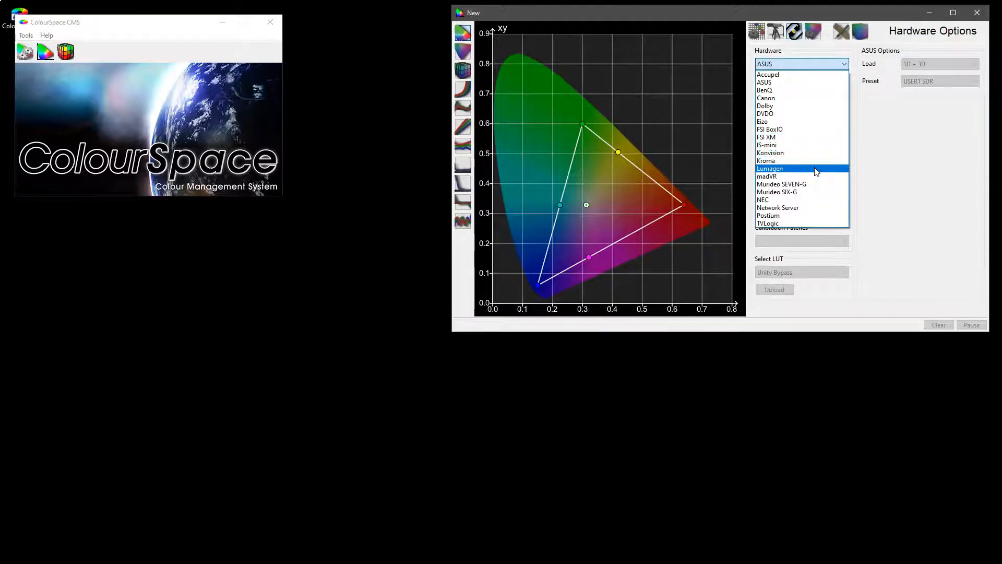
Connect to the ASUS display hardware, keeping the load mode at 1D + 3D and the preset at USER1 SDR.
left_click(791, 84)
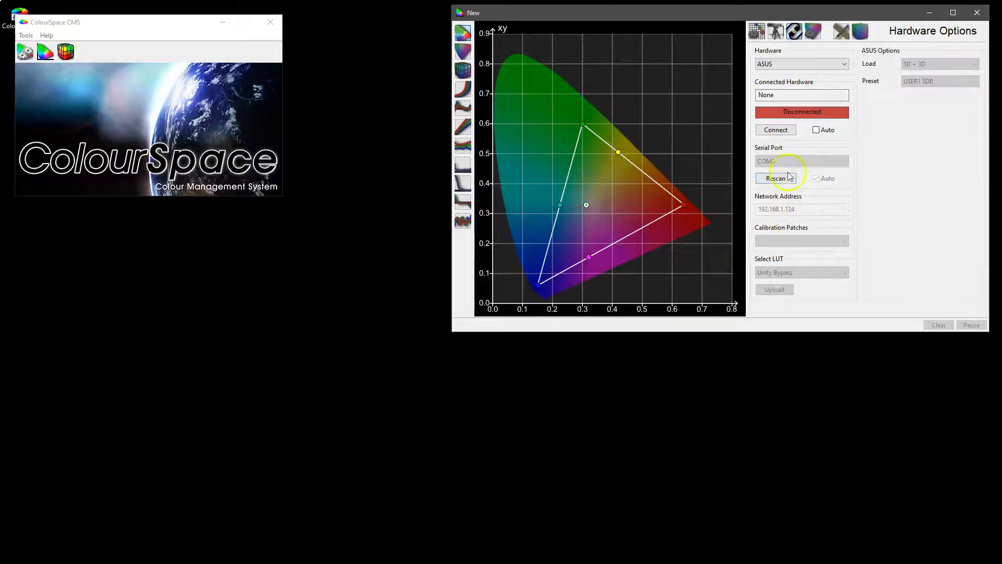
left_click(774, 129)
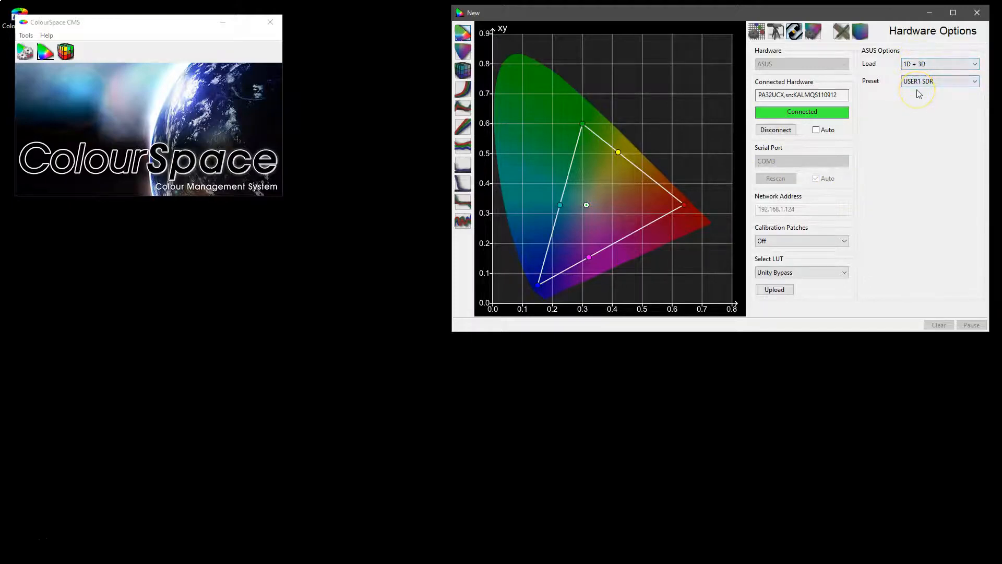
left_click(919, 64)
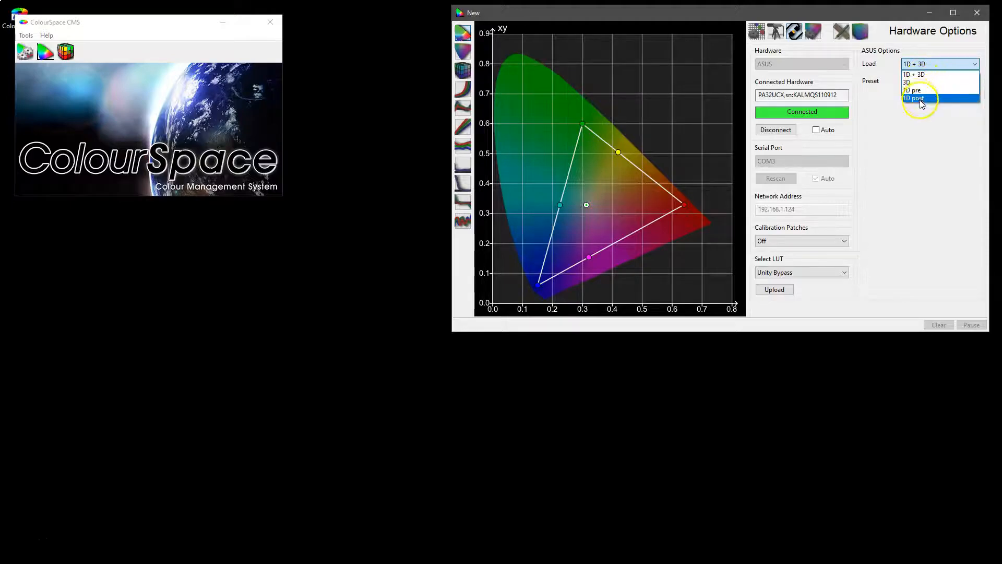
left_click(922, 64)
left_click(919, 82)
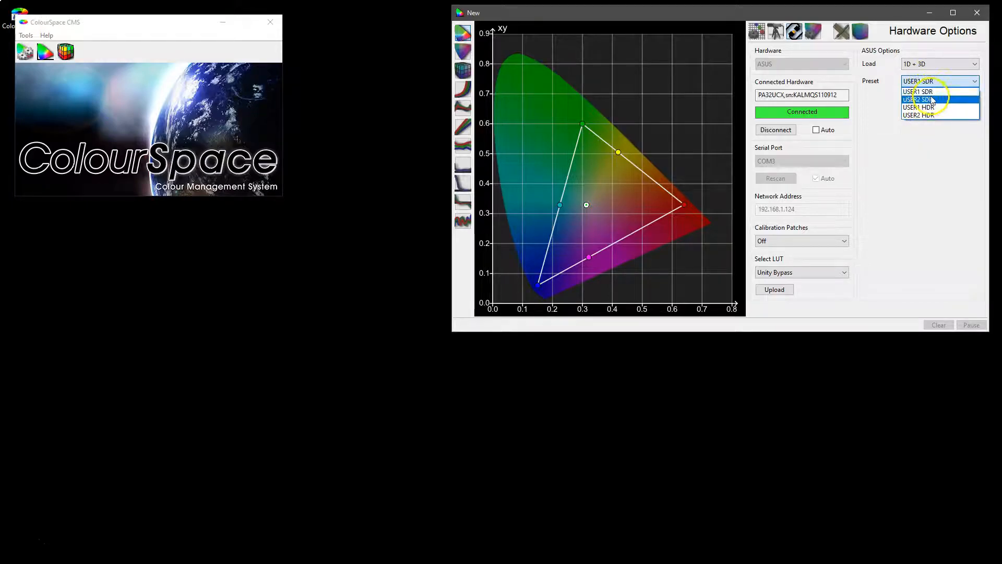
left_click(920, 92)
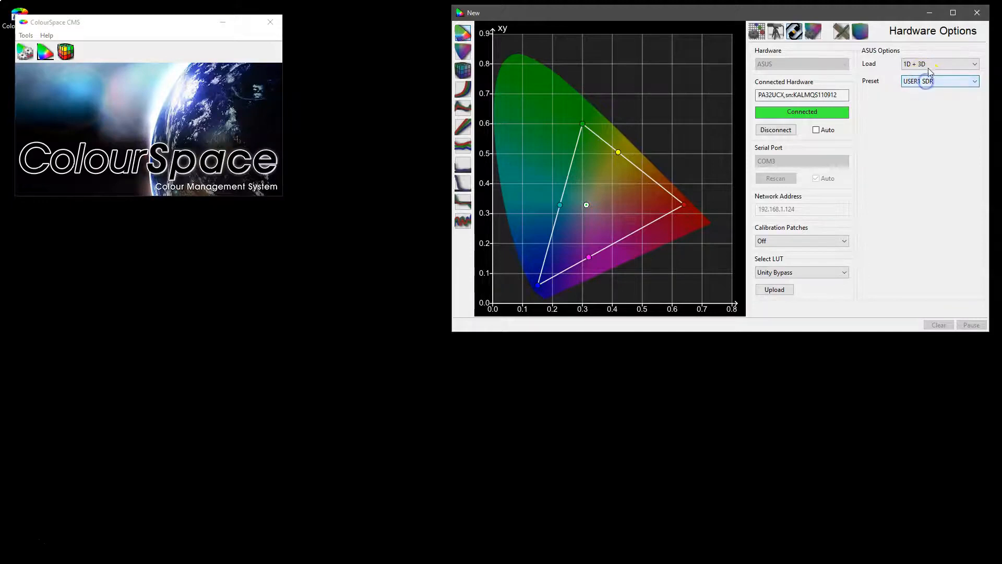
Review the calibration patch modes and keep calibration patches set to Off.
left_click(777, 241)
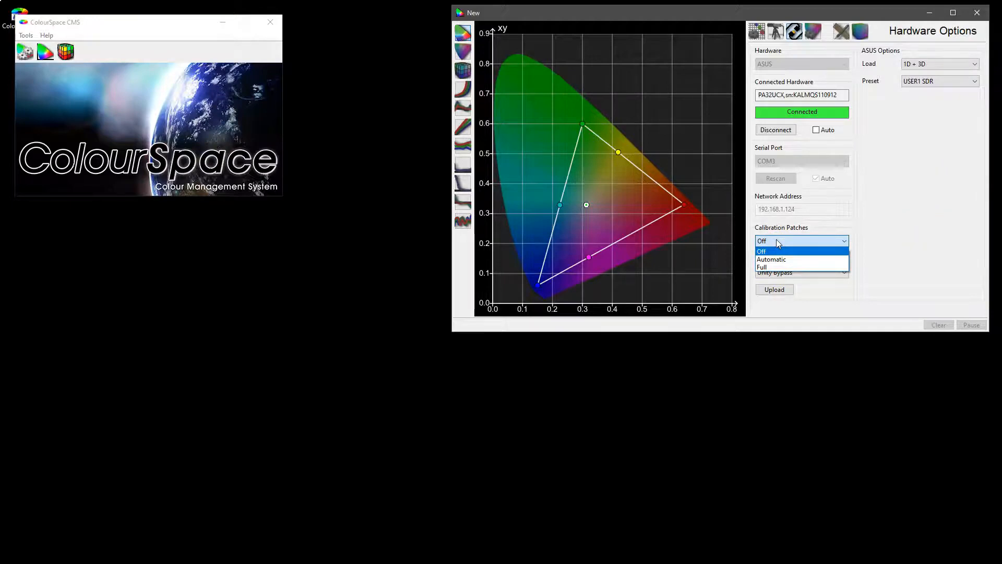
left_click(778, 267)
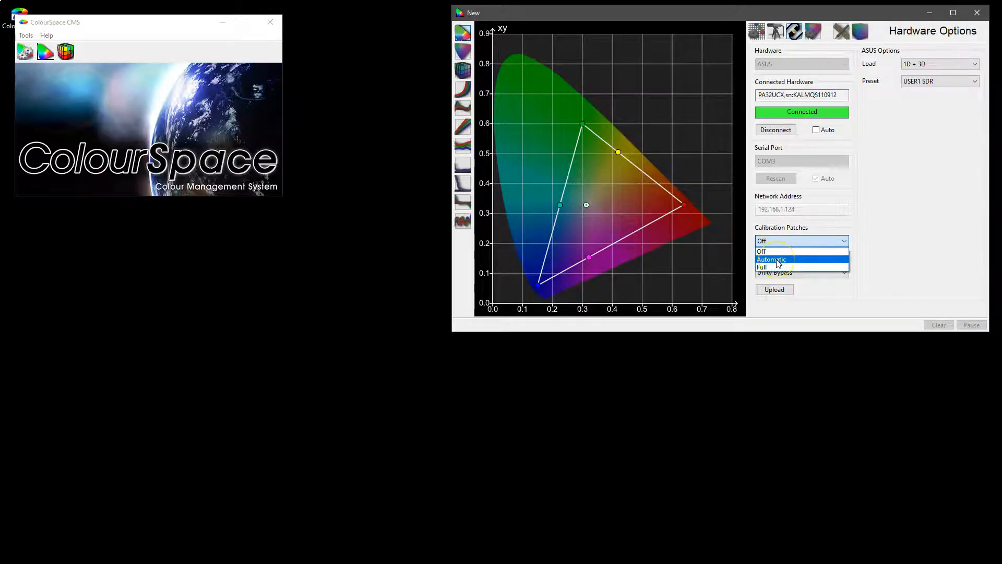
left_click(776, 250)
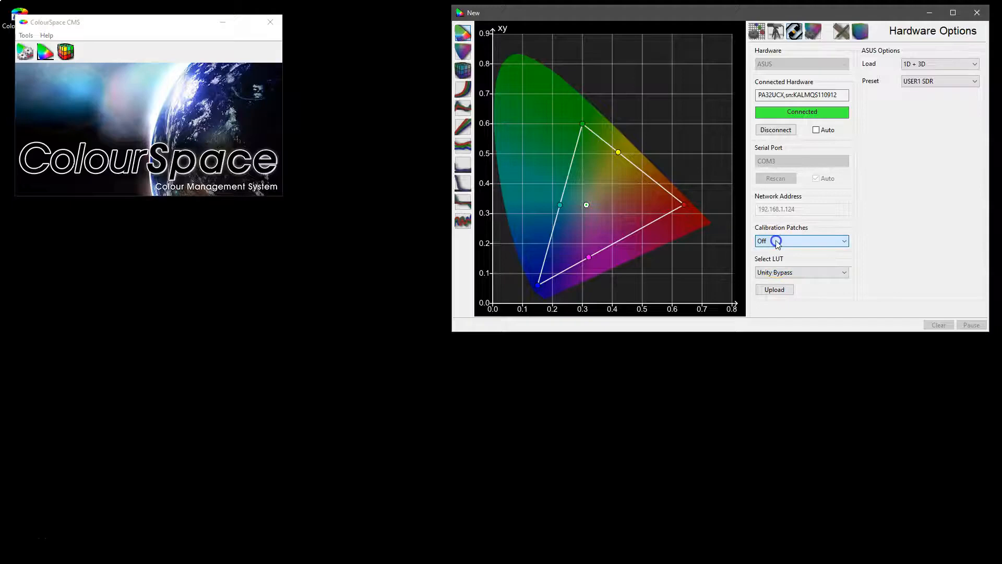
Examine the patch scale range options in the profiling settings, leaving the range at 0-255.
left_click(760, 31)
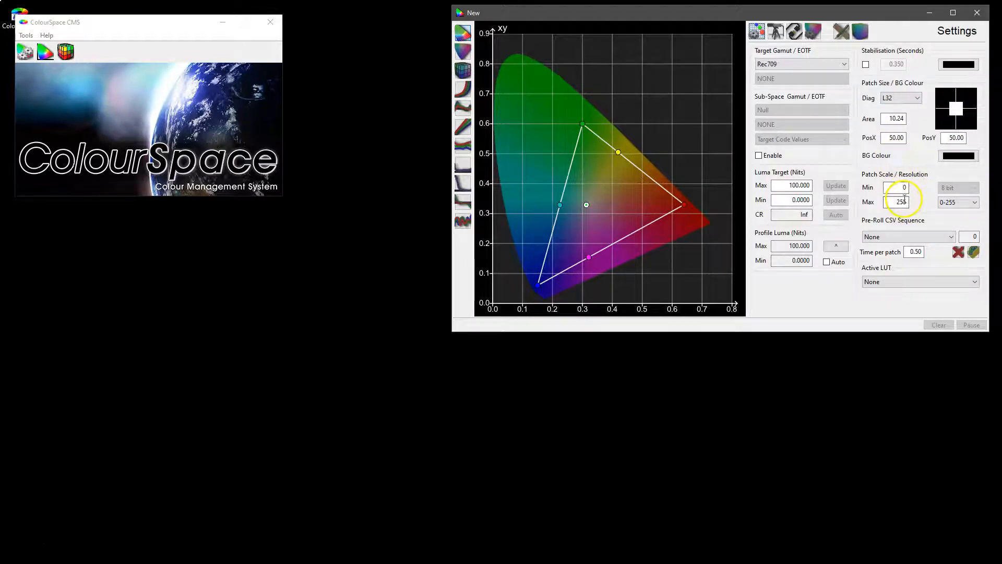
left_click(957, 205)
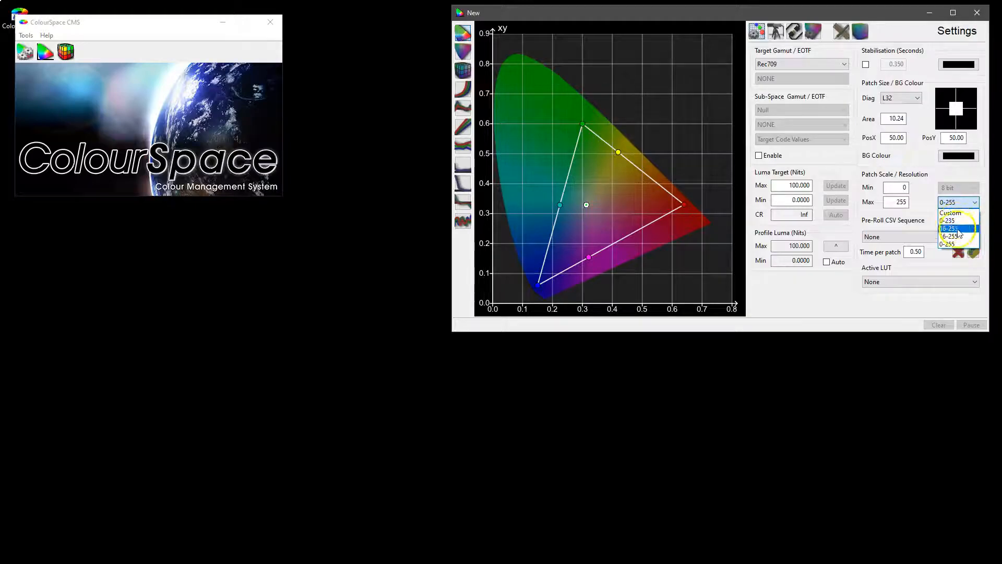
left_click(906, 185)
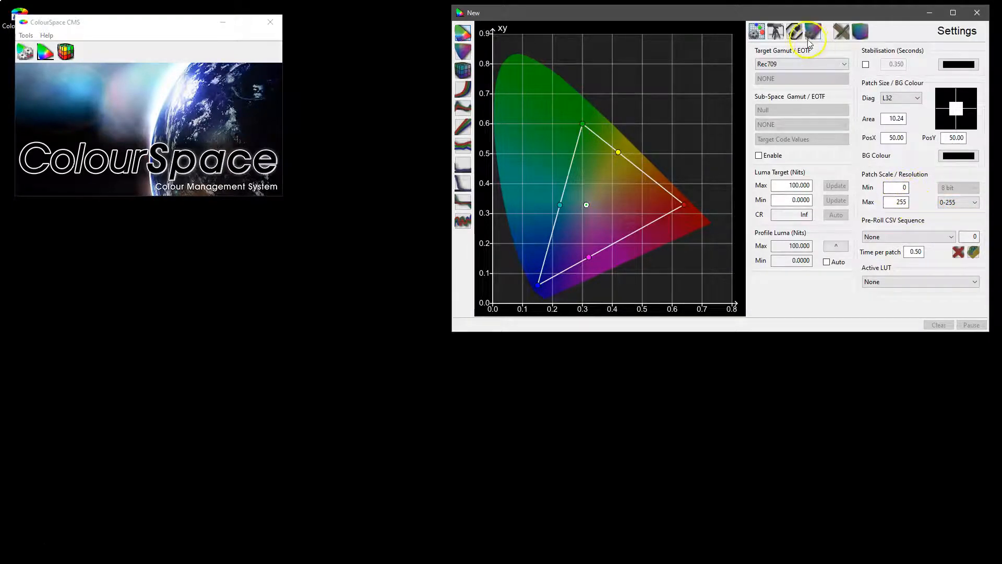
Return to the hardware options and upload the Unity Bypass LUT to the ASUS display's USER1 SDR preset.
left_click(794, 31)
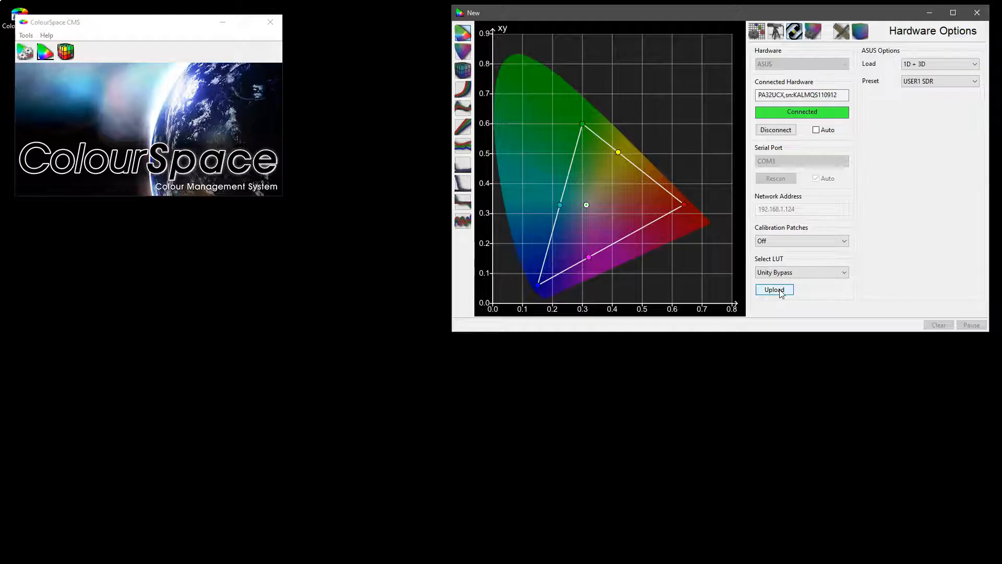
left_click(795, 276)
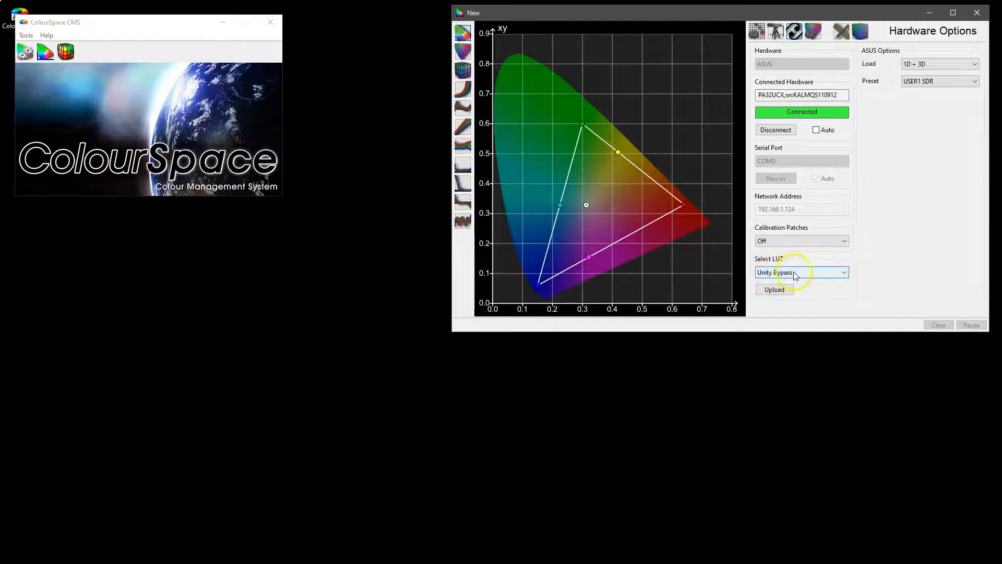
left_click(788, 271)
left_click(781, 291)
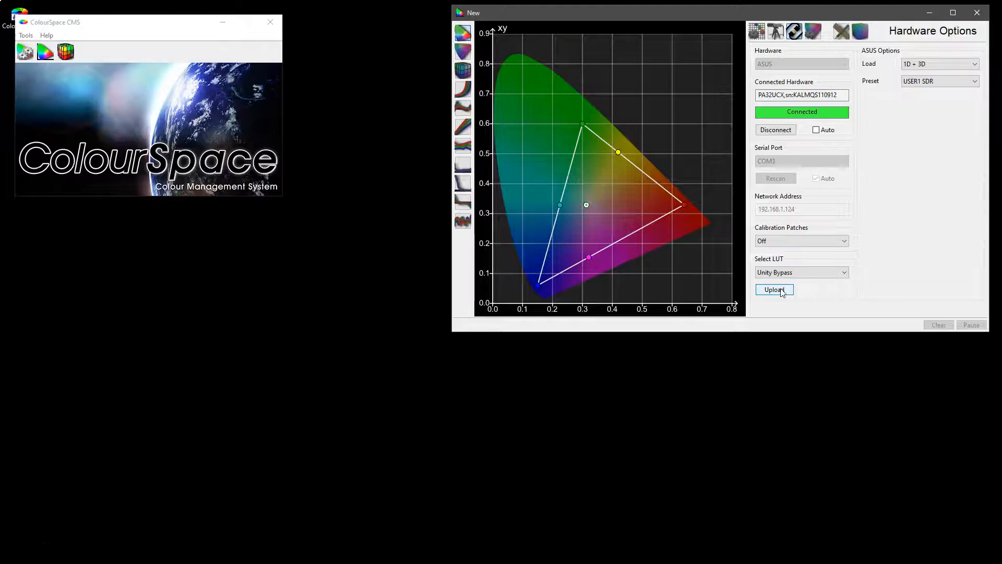
left_click(783, 291)
left_click(787, 276)
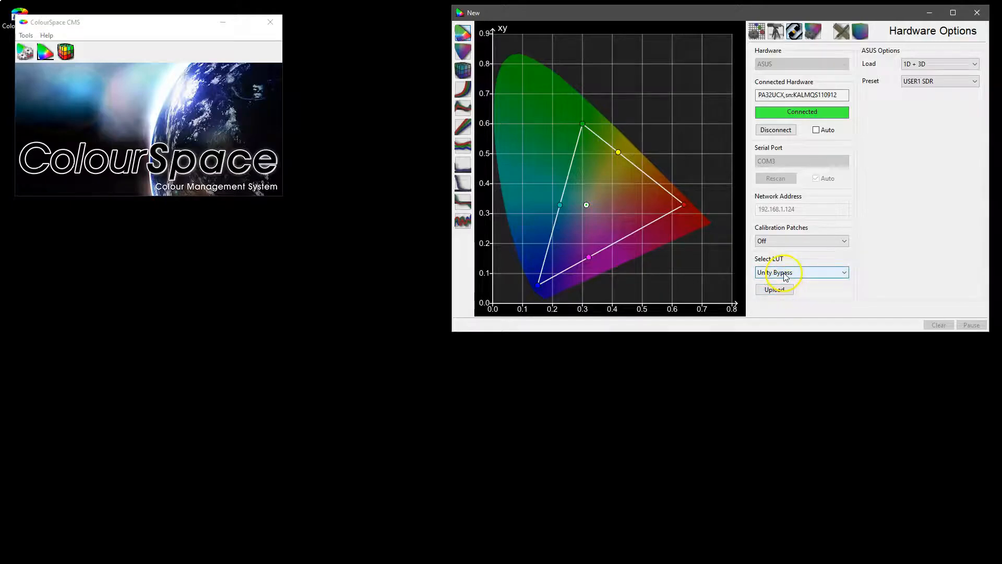
left_click(789, 273)
left_click(787, 272)
Set the ASUS load mode to 1D pre and check which LUTs are available for upload.
left_click(930, 63)
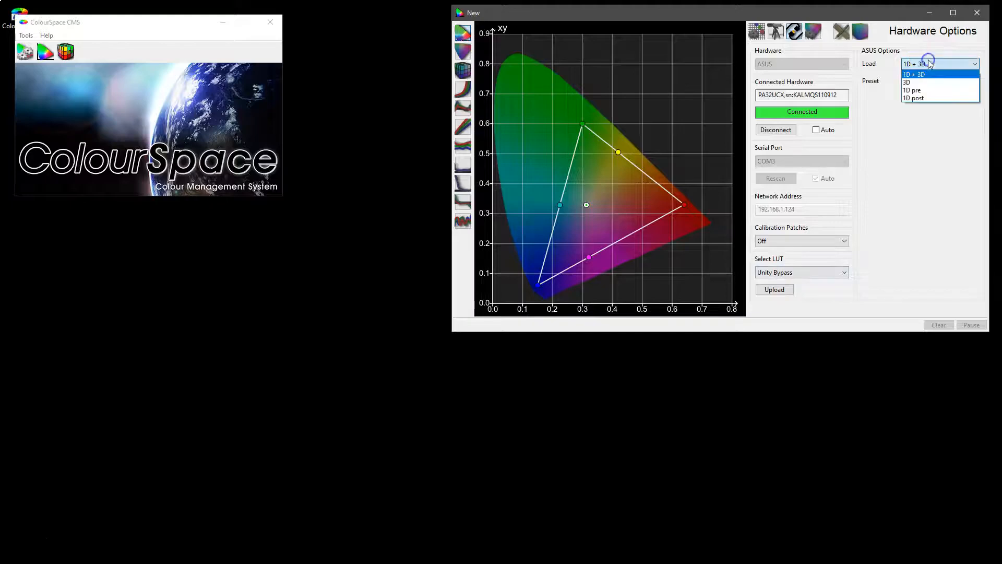
left_click(922, 90)
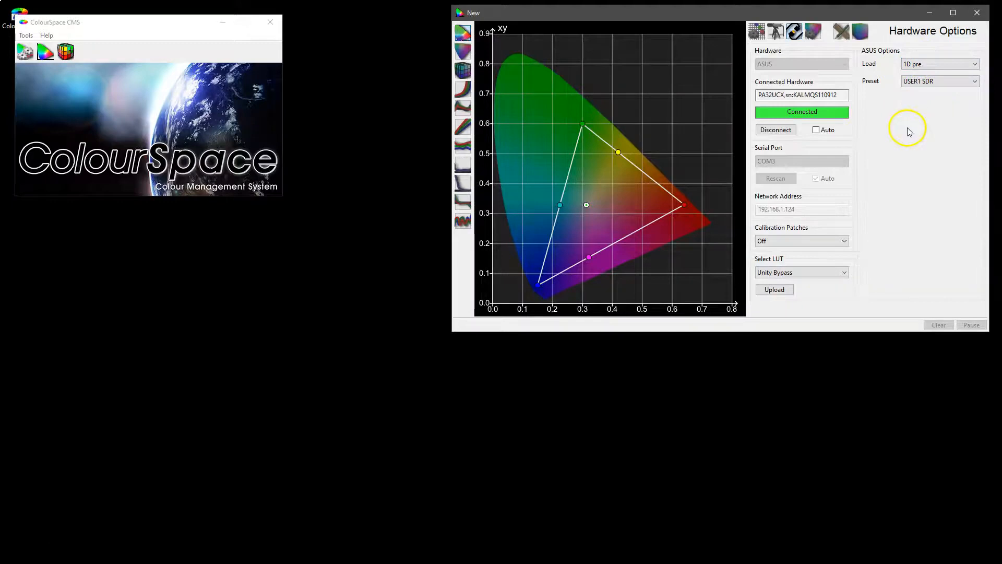
left_click(781, 272)
left_click(781, 273)
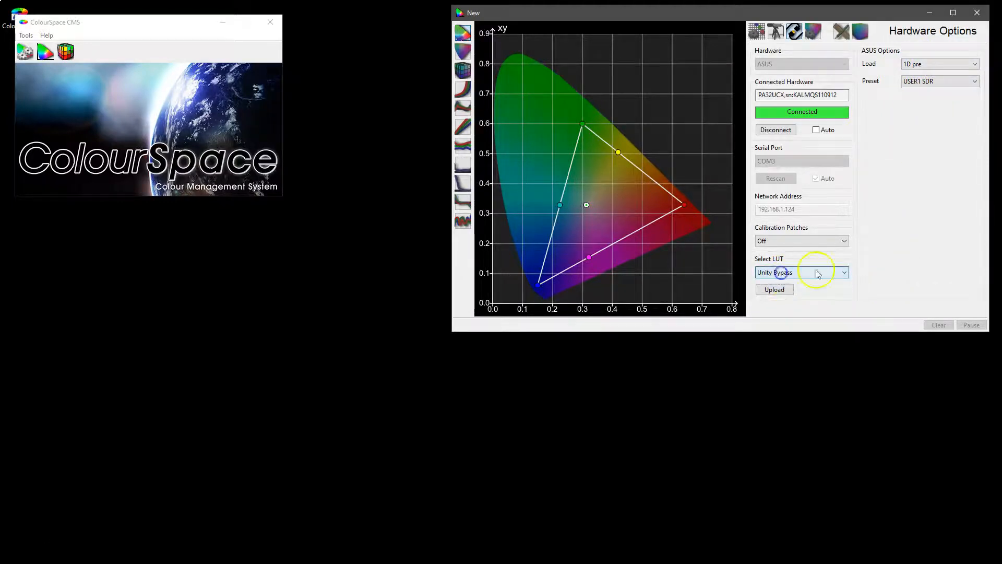
Create a new Unity LUT in LUT Management, inspect its cube, and close LUT Tools.
left_click(66, 52)
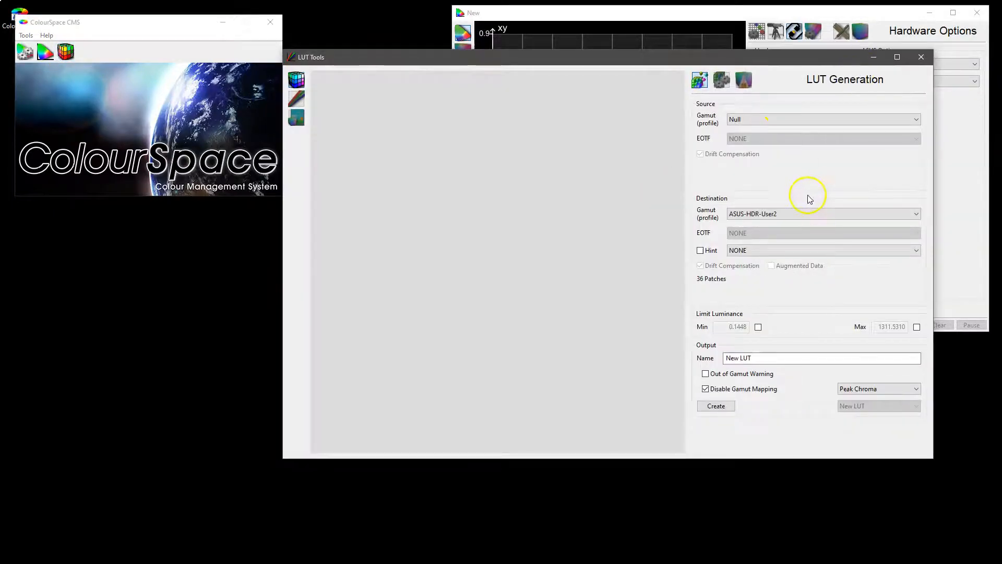
left_click(722, 80)
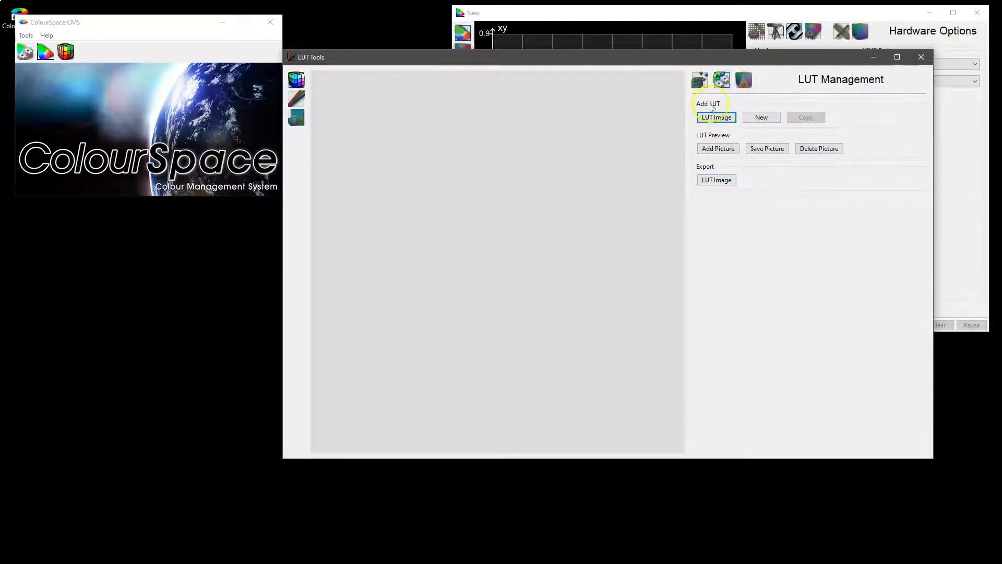
left_click(751, 116)
mouse_move(475, 230)
left_mouse_down()
mouse_move(510, 231)
mouse_move(474, 242)
left_mouse_up()
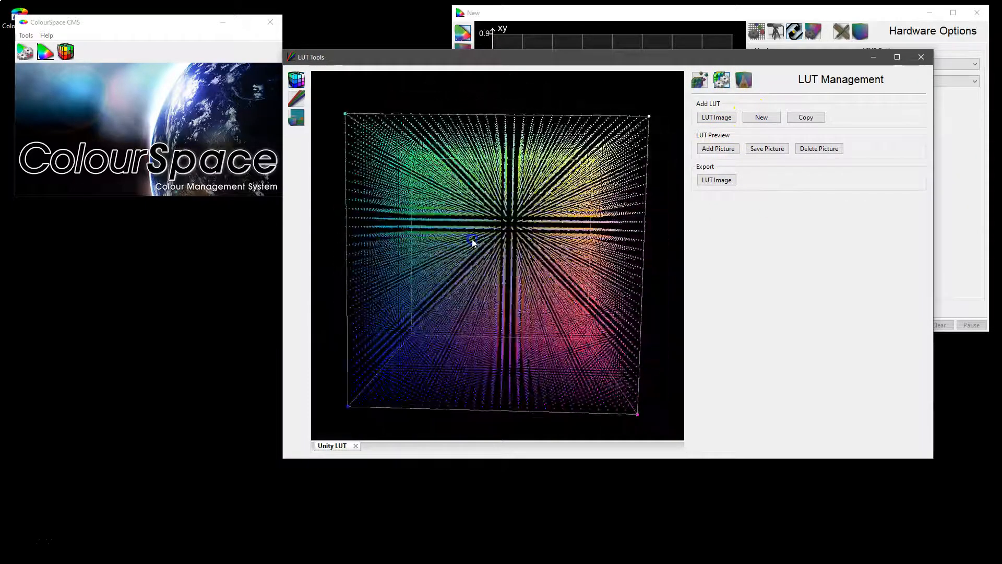
left_click(920, 57)
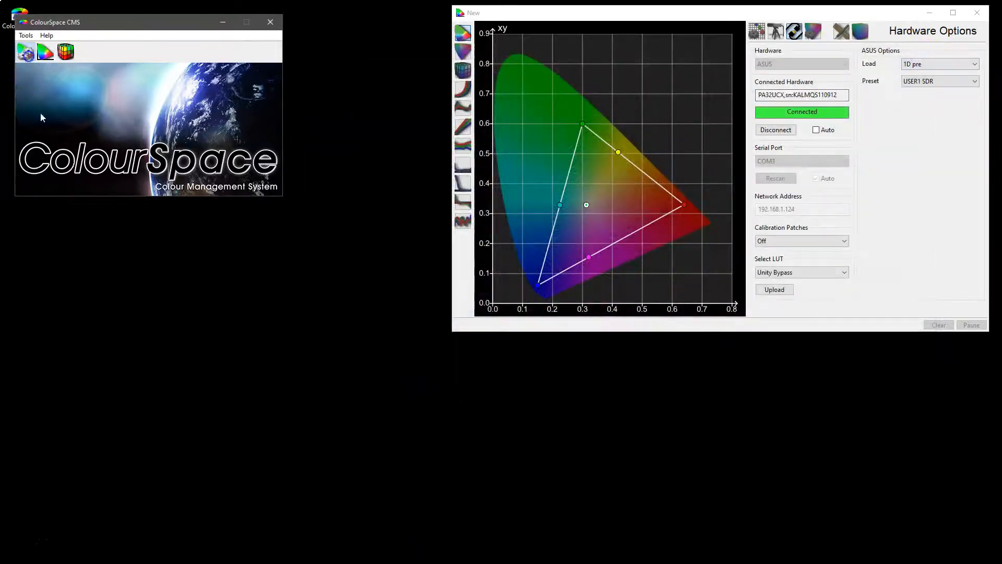
Check the Working LUTs group in Manage Spaces for the new Unity LUT.
left_click(25, 52)
left_click(87, 221)
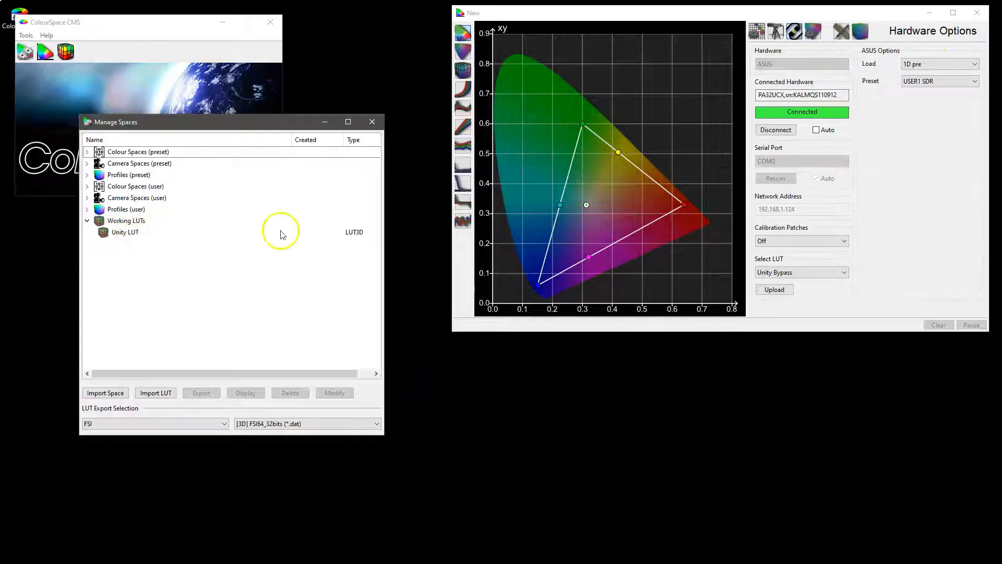
left_click(371, 122)
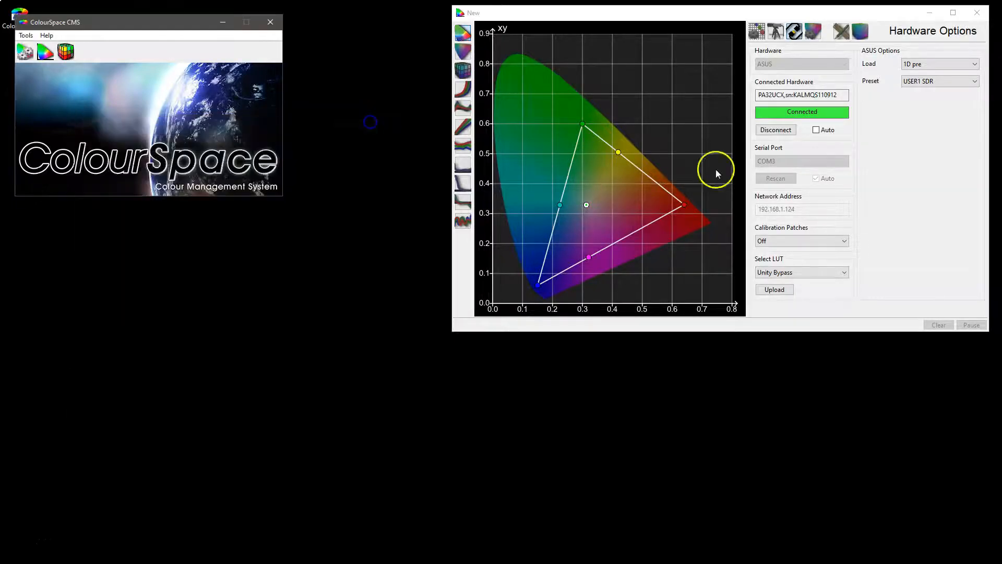
Select the Unity LUT and upload it to the display with the 1D pre load mode.
left_click(782, 272)
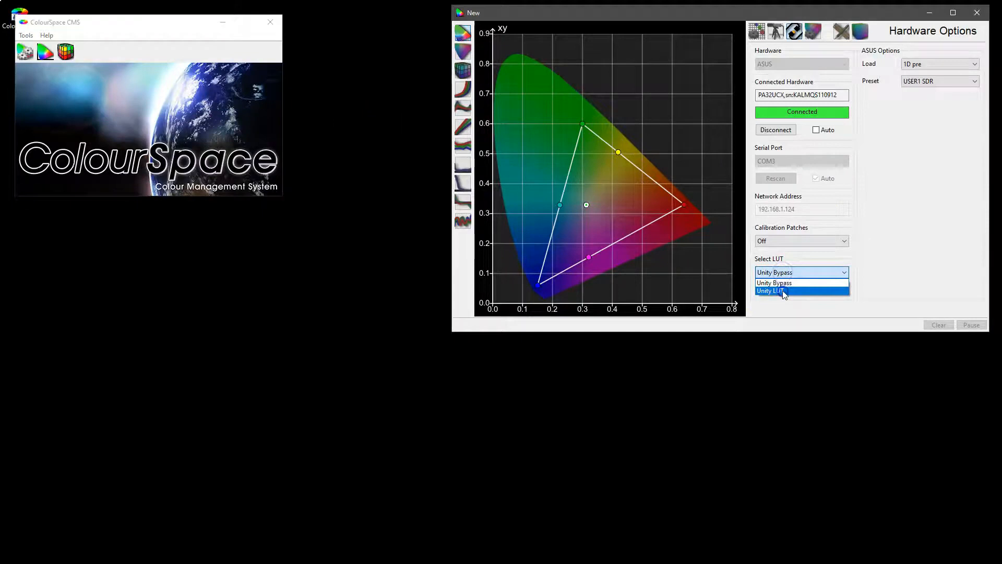
left_click(783, 291)
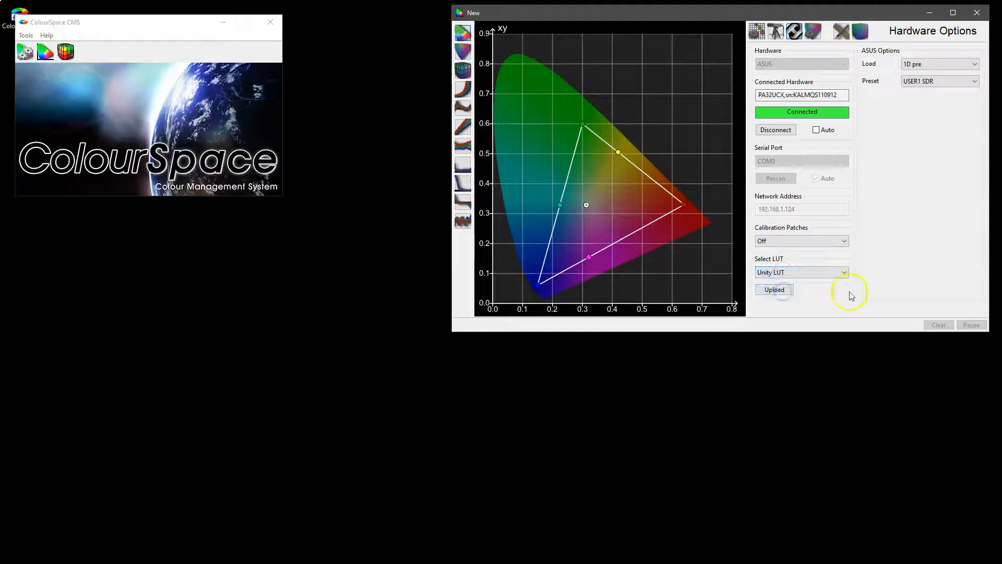
left_click(777, 292)
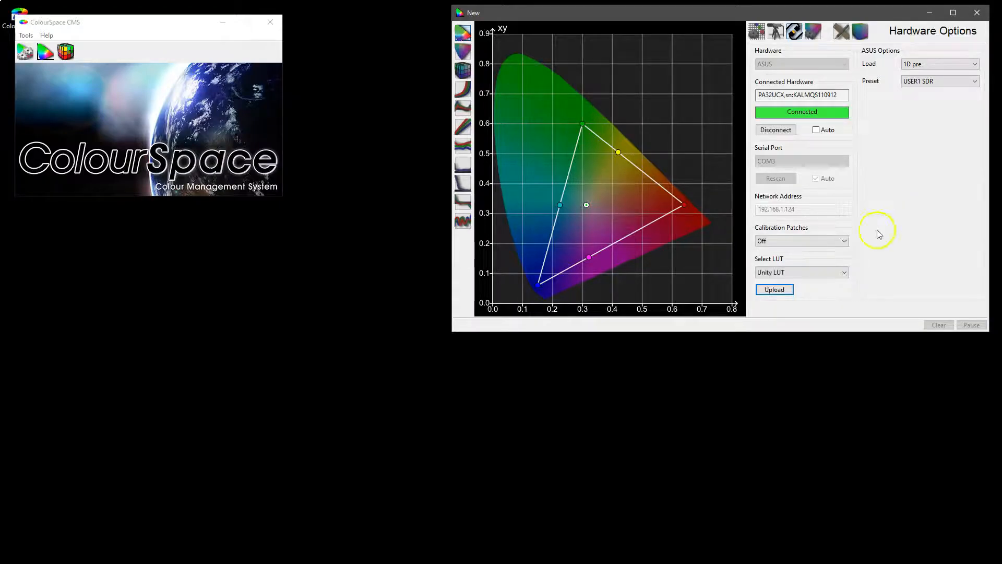
left_click(835, 274)
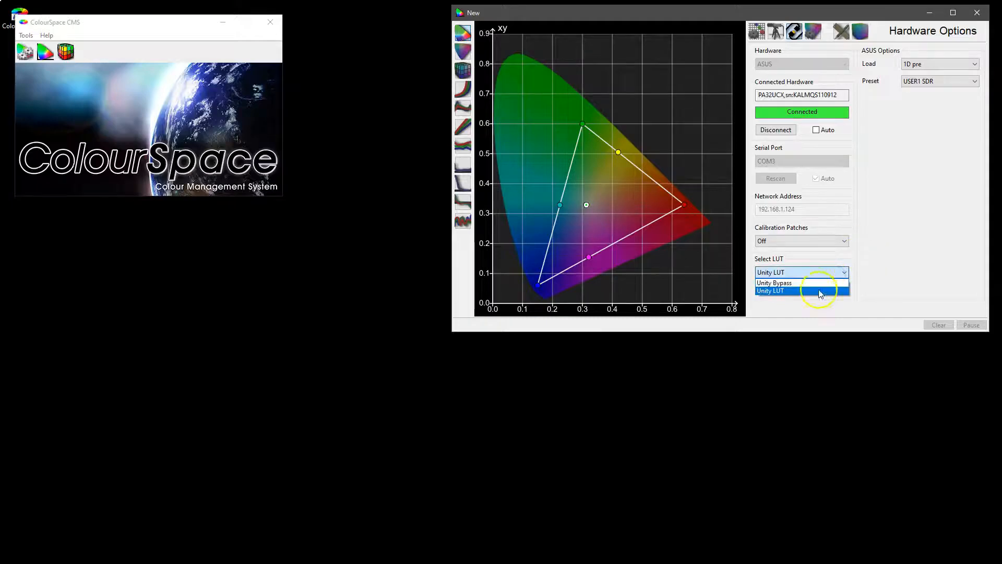
left_click(777, 290)
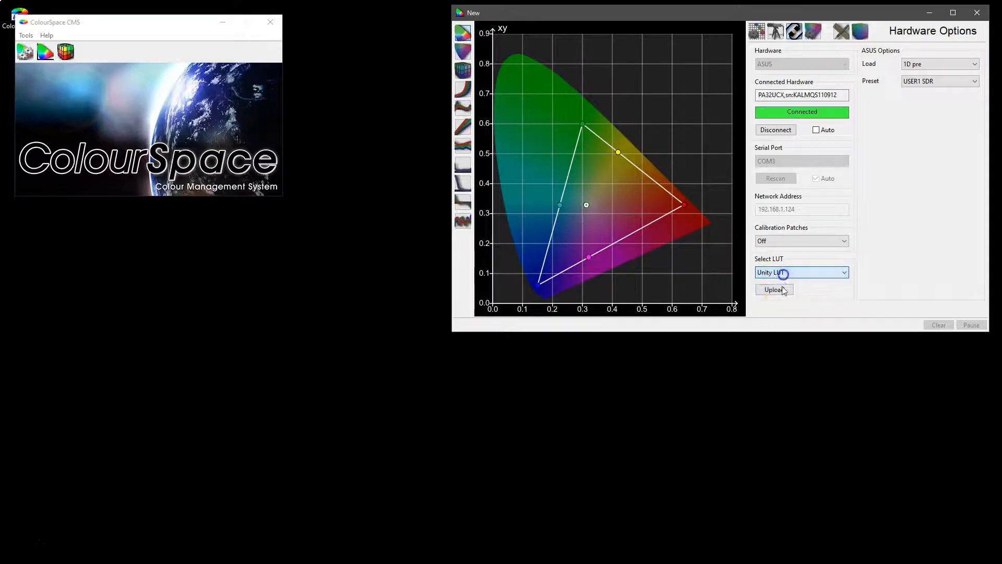
Set the ASUS load mode to 1D + 3D.
left_click(918, 64)
left_click(928, 64)
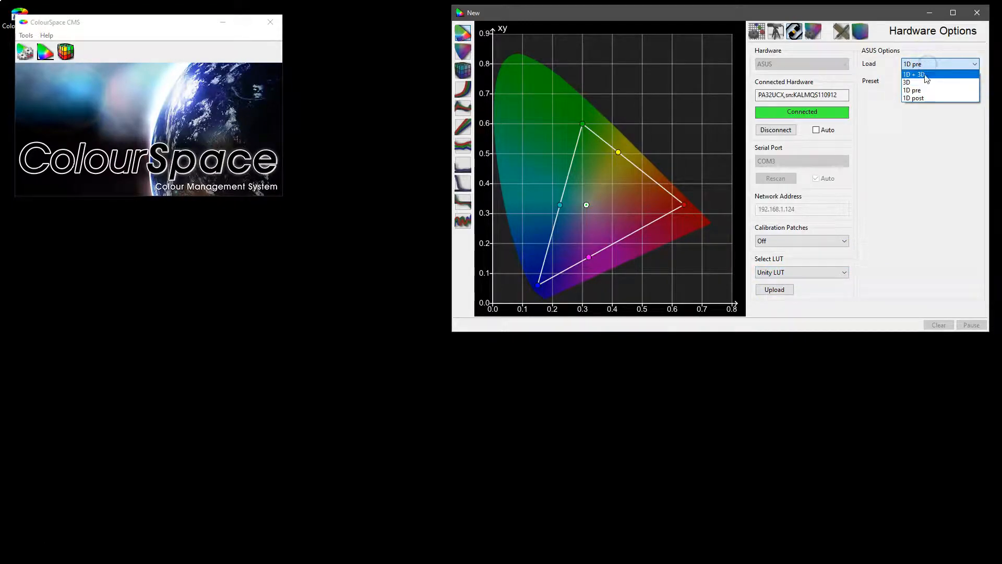
left_click(927, 76)
Change the ASUS load mode to 3D.
left_click(908, 81)
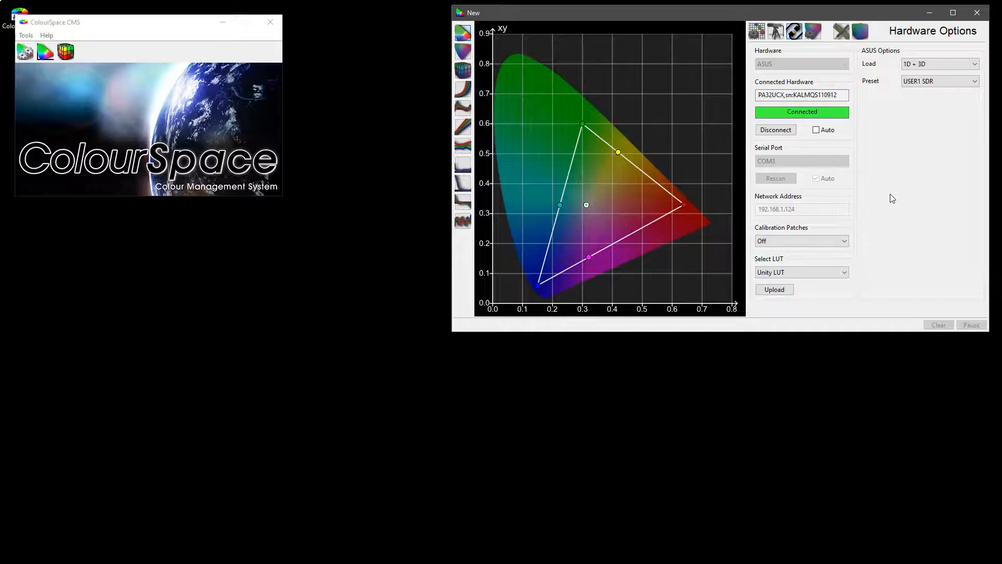
left_click(917, 66)
left_click(914, 67)
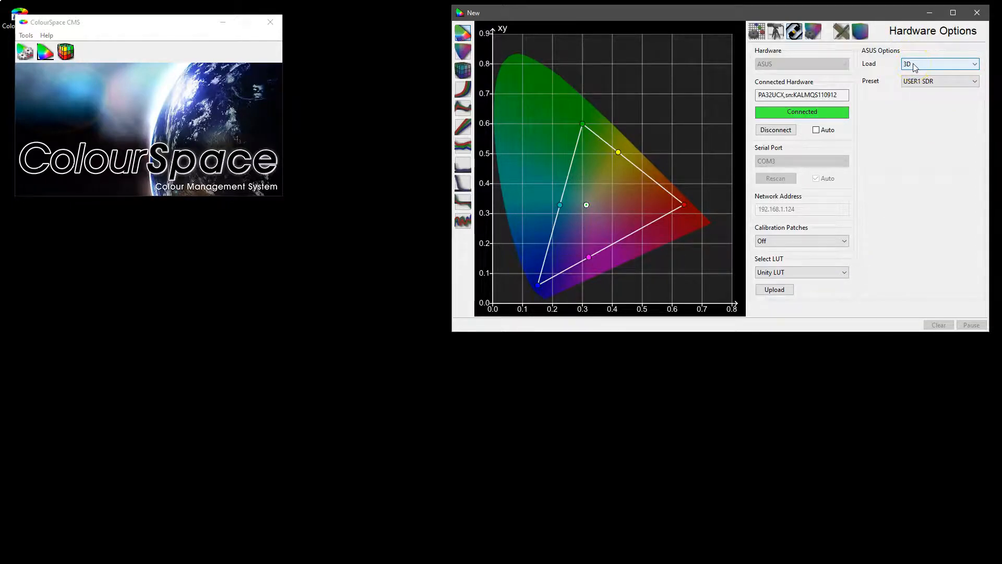
left_click(915, 66)
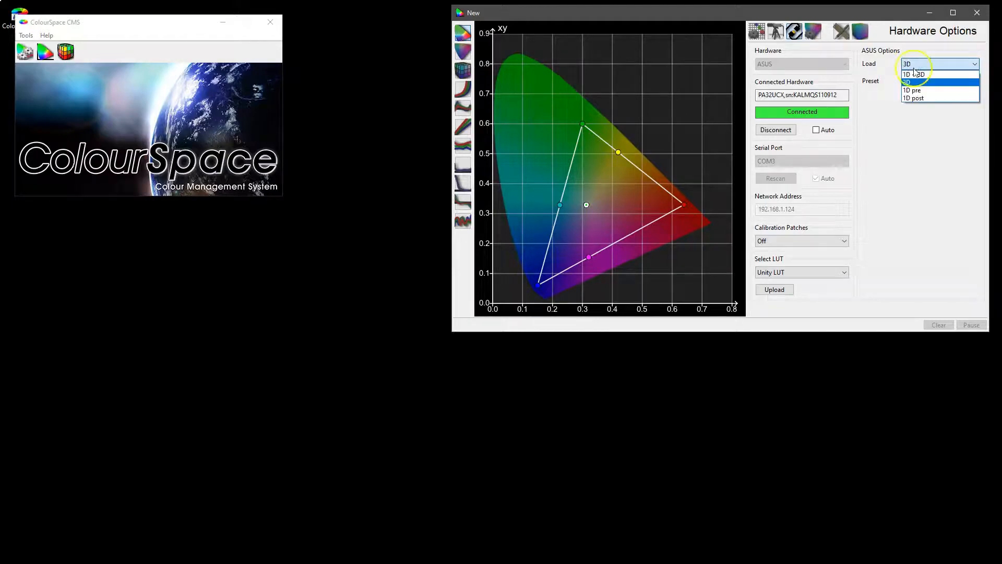
left_click(921, 76)
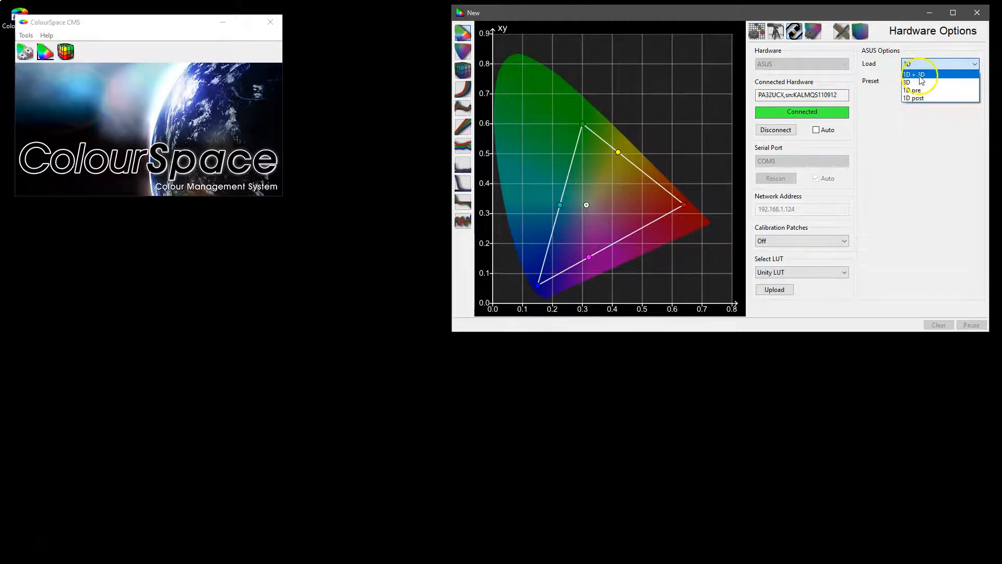
left_click(911, 82)
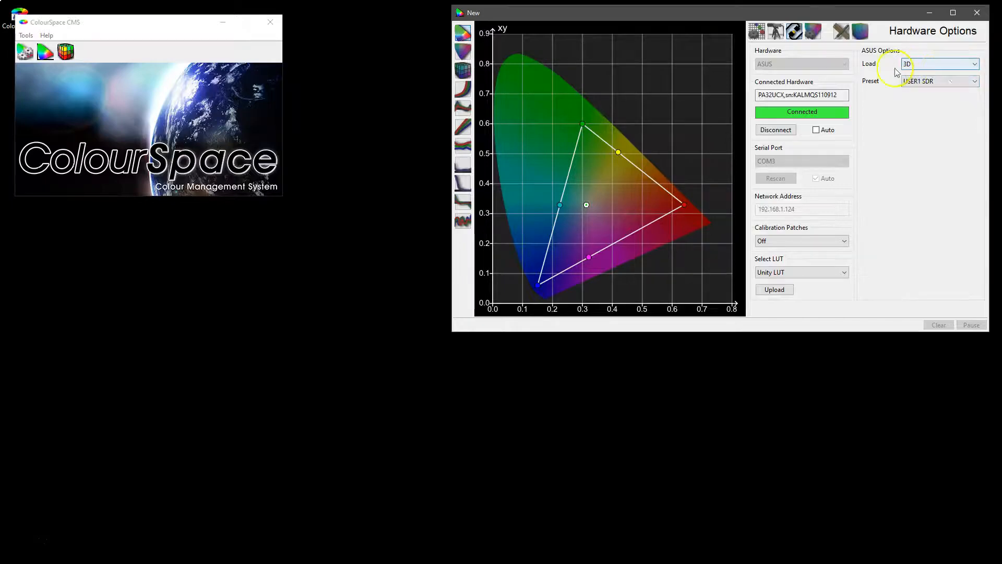
Switch the ASUS load mode to 1D pre and 1D post in turn, ending on 1D + 3D.
left_click(920, 63)
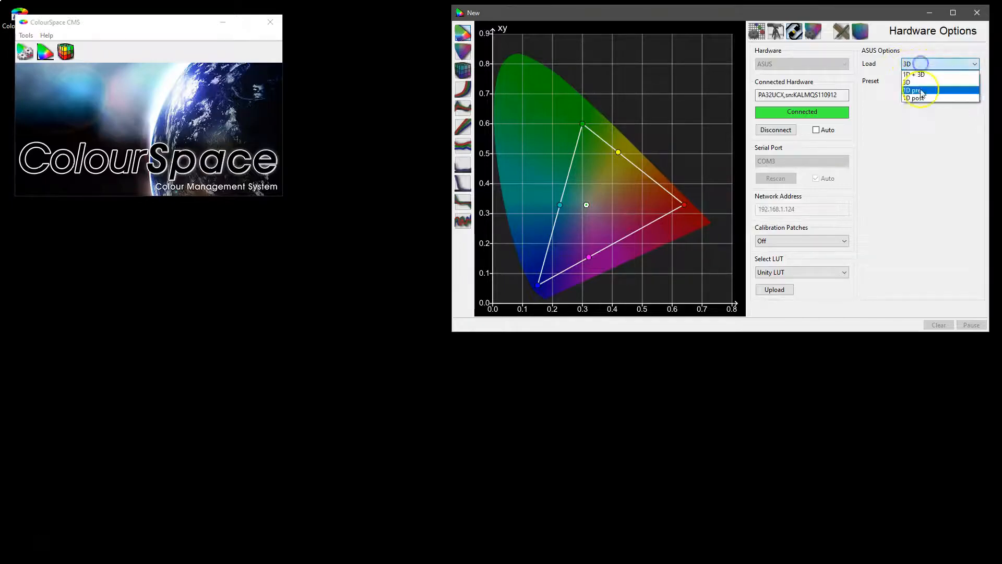
left_click(922, 91)
left_click(917, 64)
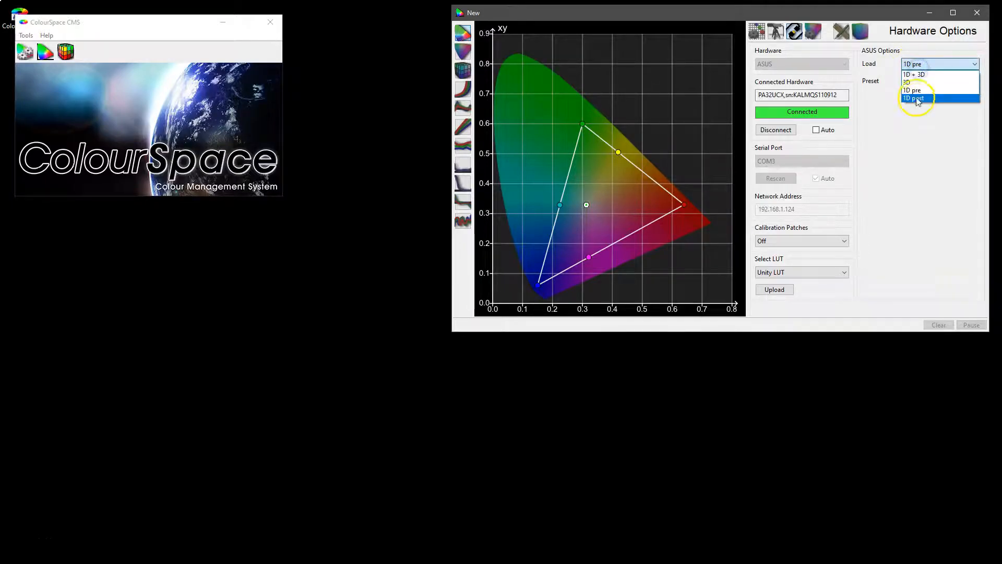
left_click(917, 99)
left_click(917, 64)
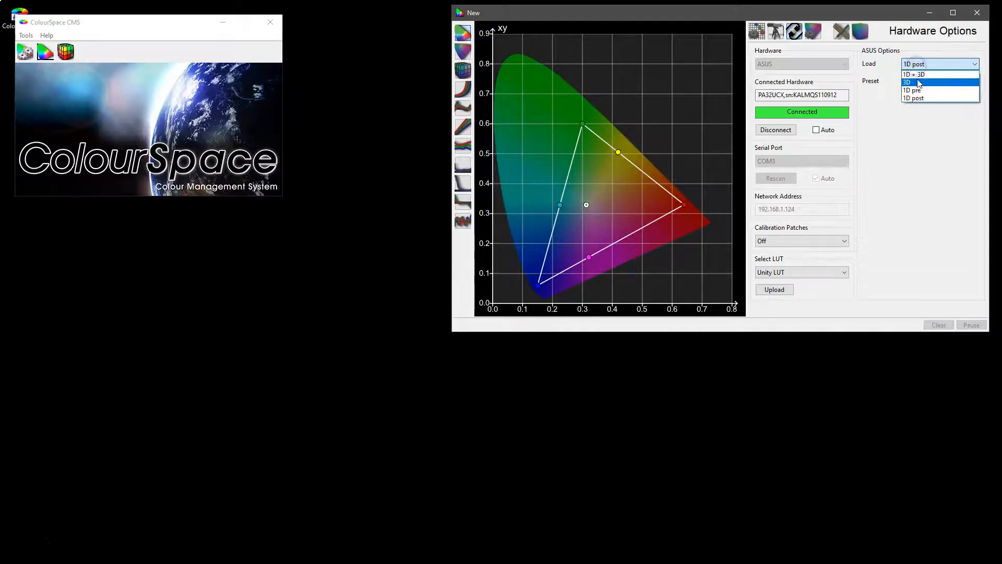
left_click(914, 74)
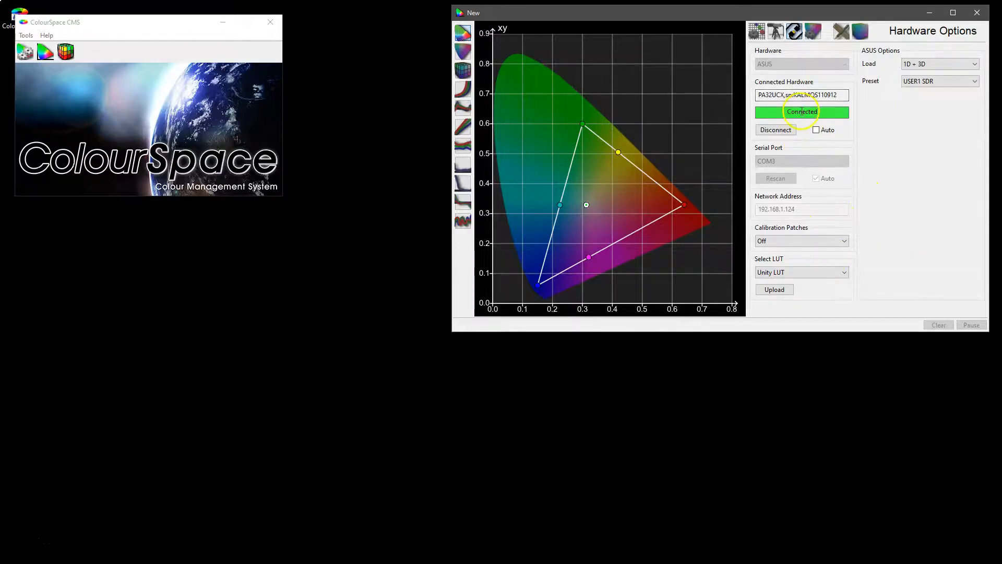
Open a second profiling window, place it beside the ASUS one, and show its Hardware Options.
left_click(42, 55)
left_click_drag(625, 32, 397, 42)
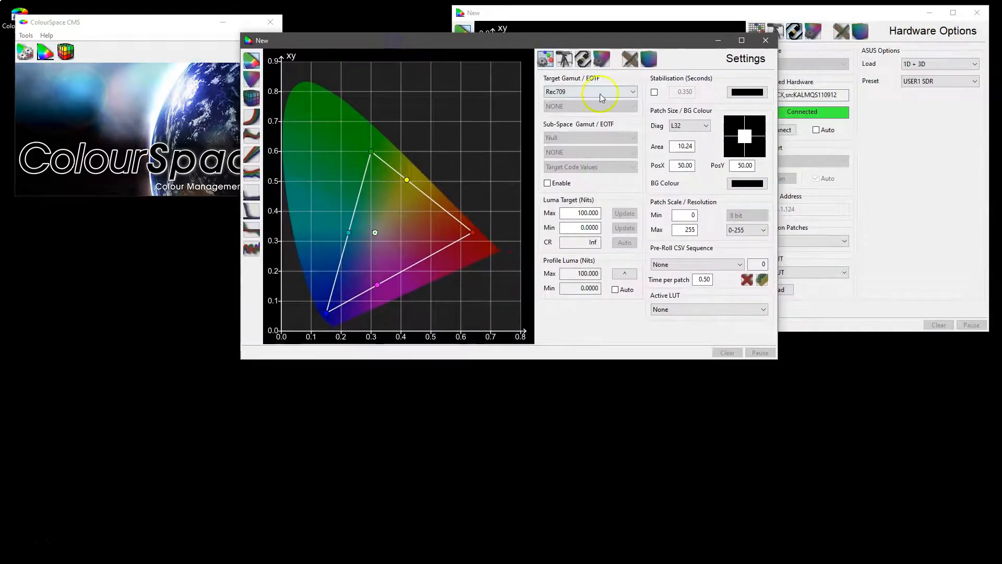
left_click(582, 61)
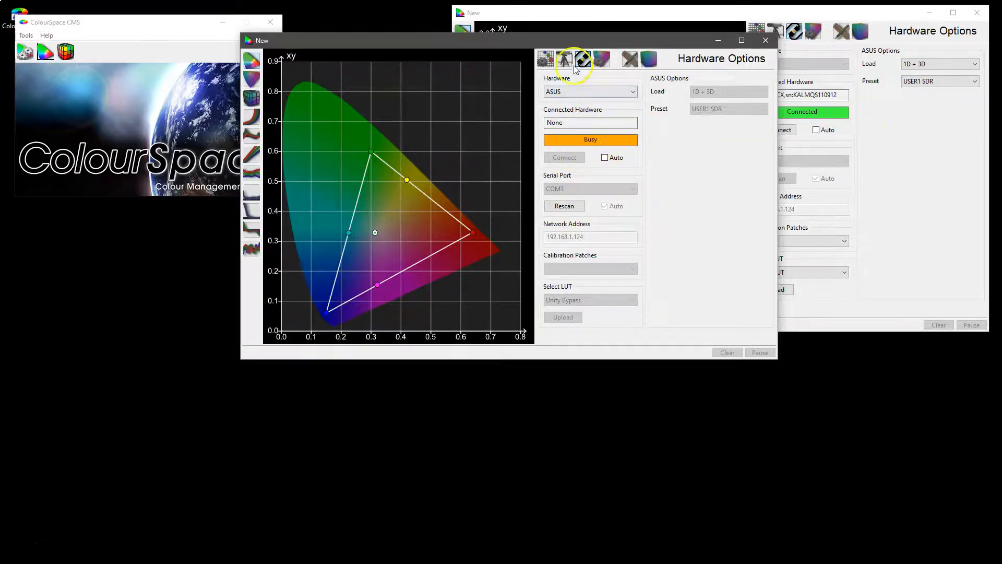
Select Murideo SIX-G as the second window's hardware, rescan the serial ports, and connect it on COM3.
left_click(579, 92)
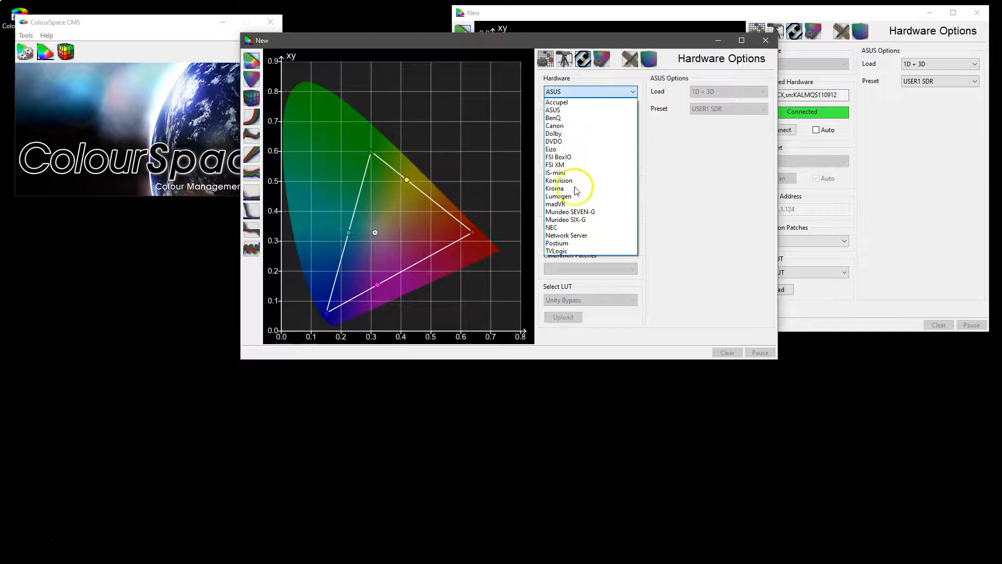
left_click(572, 219)
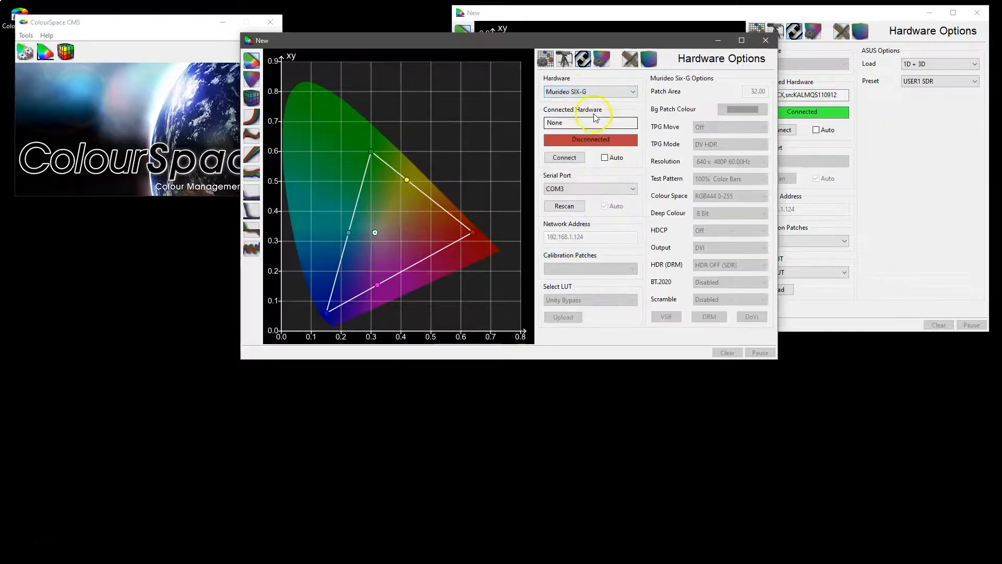
left_click(573, 189)
left_click(574, 208)
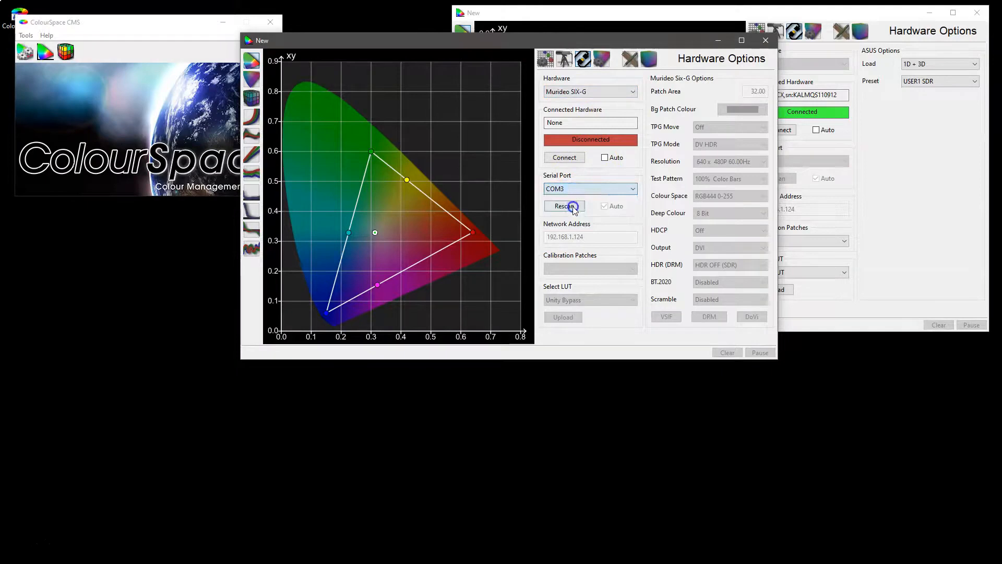
left_click(564, 157)
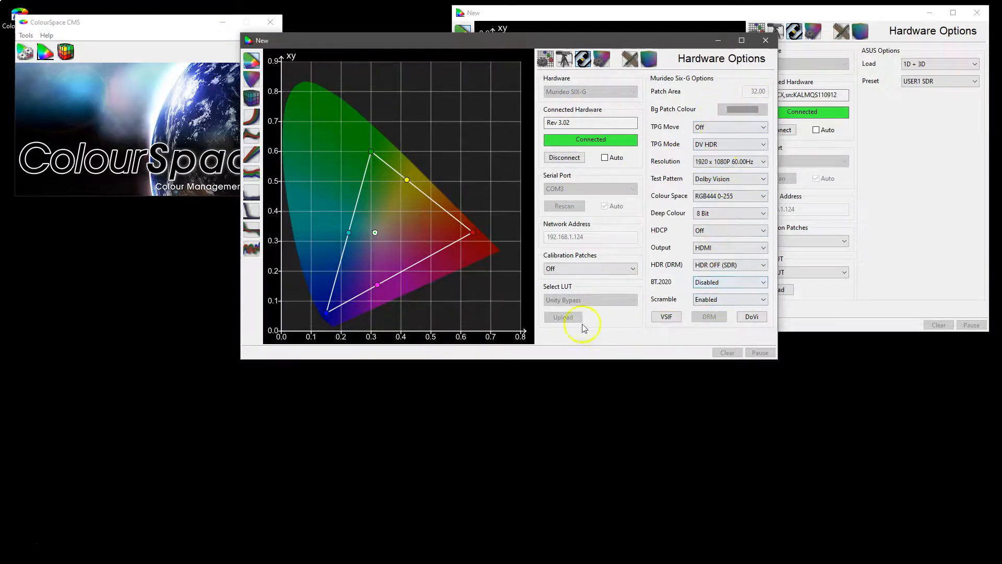
Set the Murideo SIX-G calibration patches to Custom.
left_click(565, 301)
left_click(569, 268)
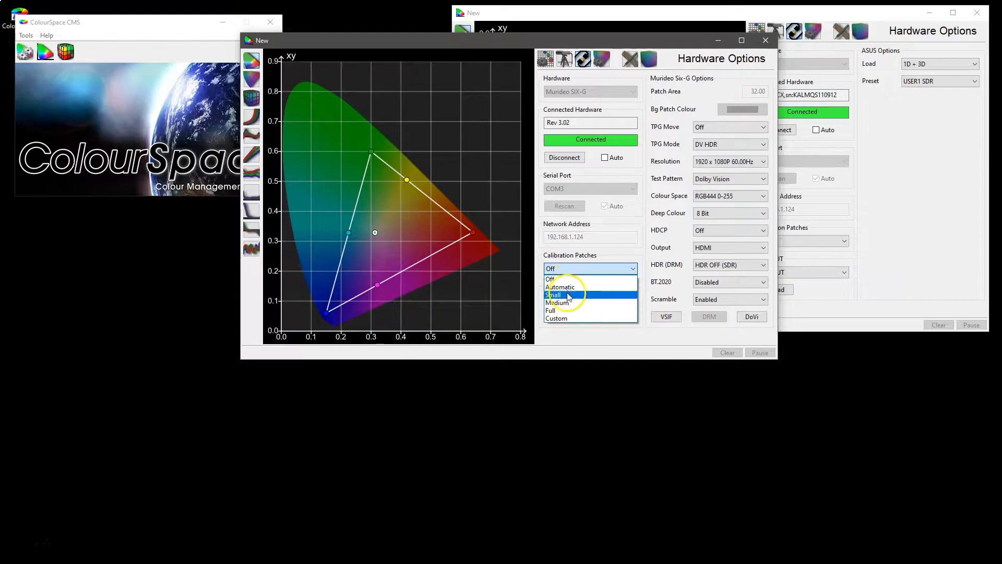
left_click(555, 318)
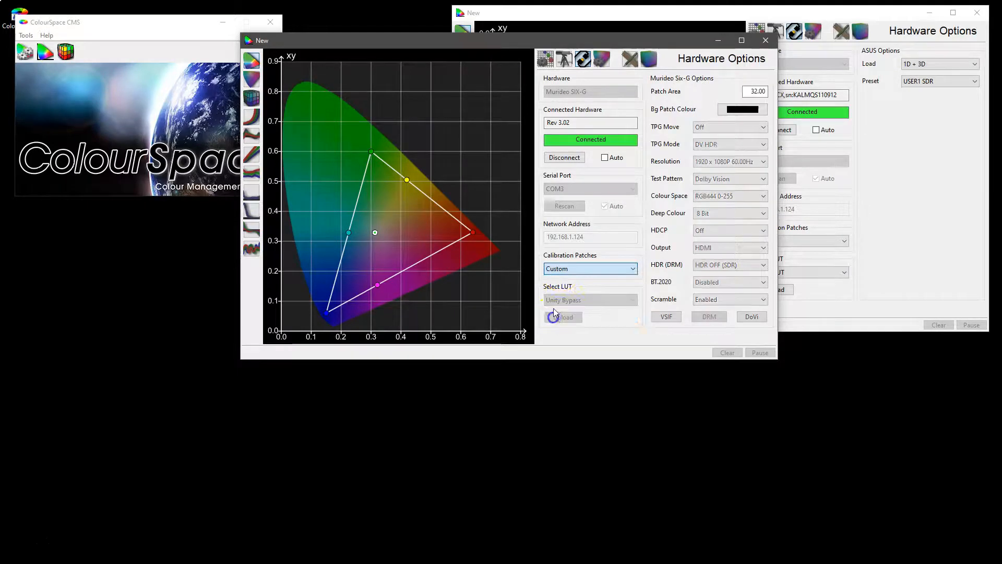
Review the custom patch area and background patch colour options, and set the calibration patches back to Off.
left_click(753, 93)
left_click_drag(753, 94, 640, 90)
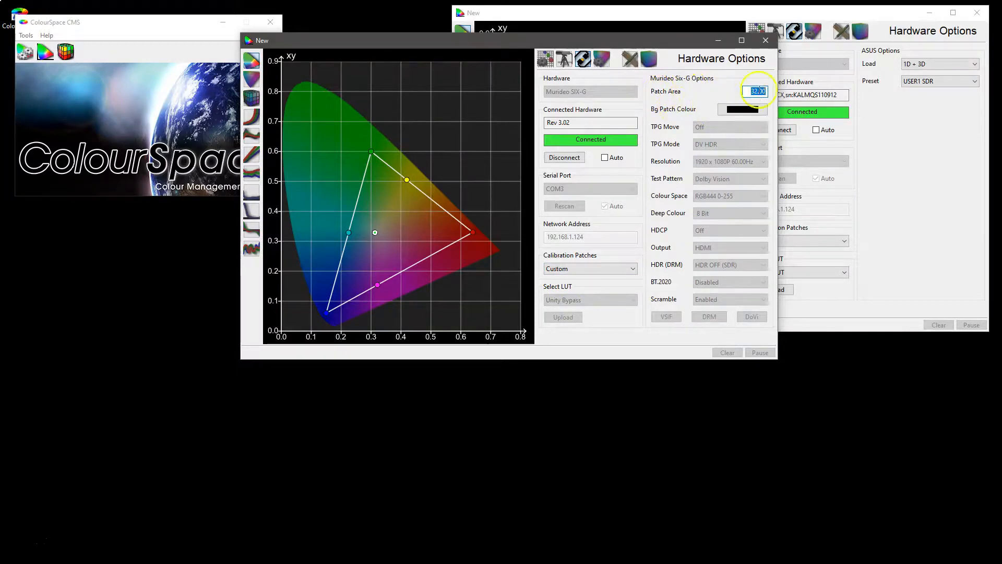
left_click(736, 111)
left_click_drag(395, 62, 468, 99)
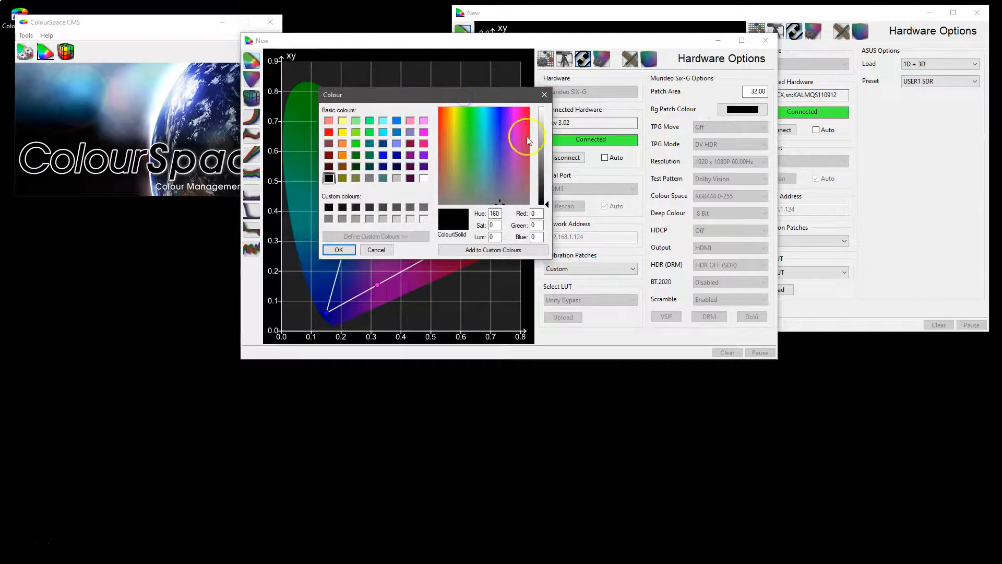
left_click(544, 95)
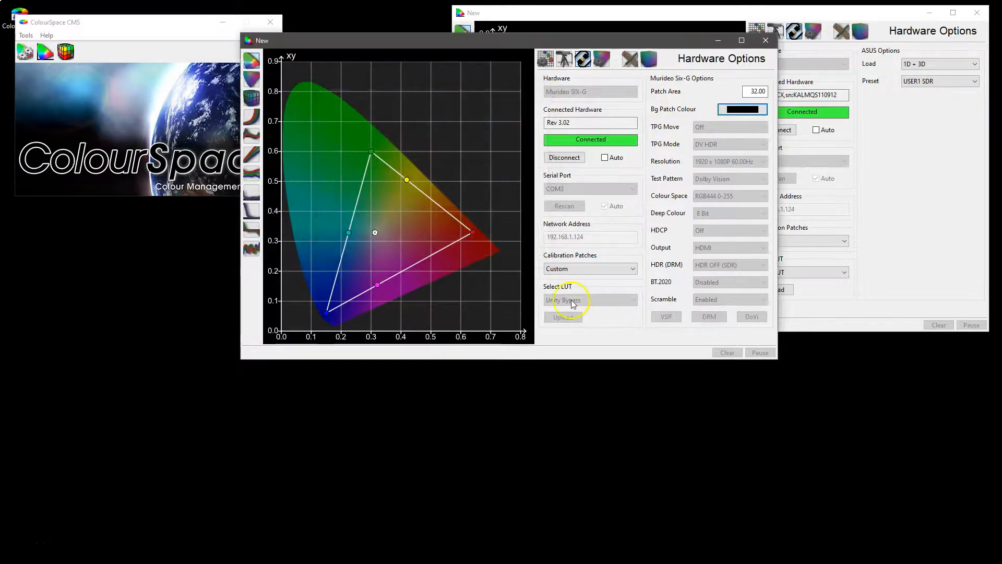
left_click(574, 268)
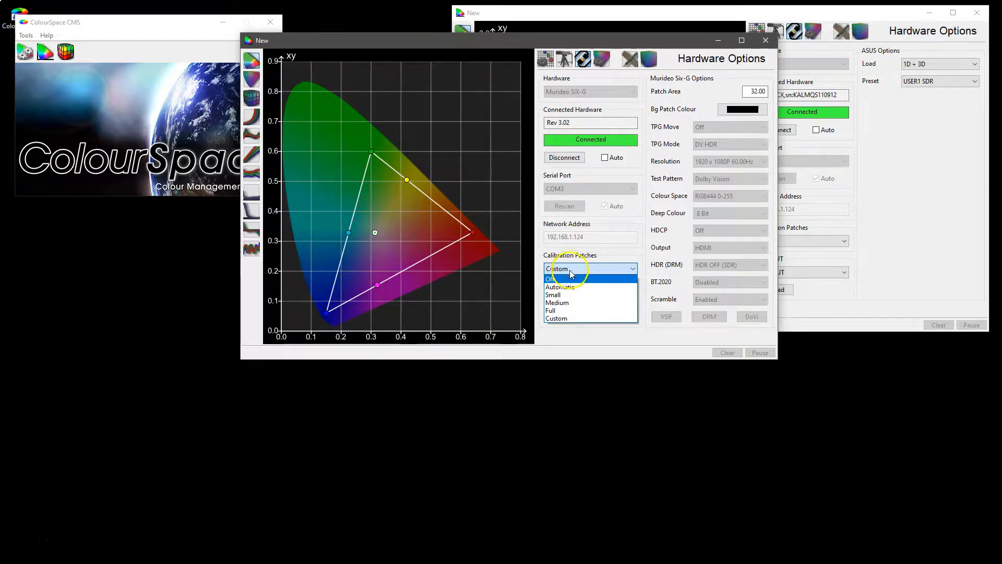
left_click(569, 279)
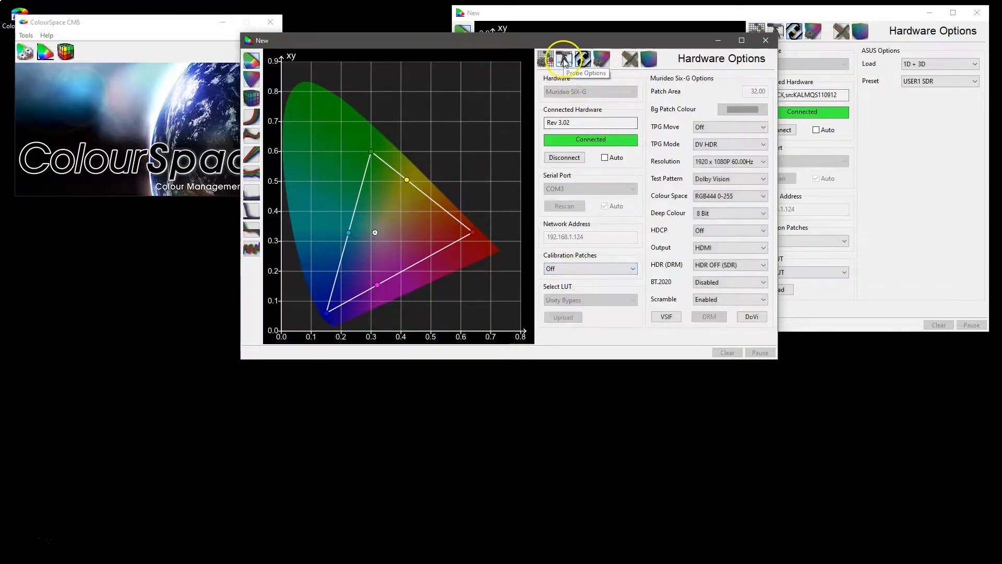
Set the patch size's Diag option to Custom in the second profiling window's Settings.
left_click(546, 59)
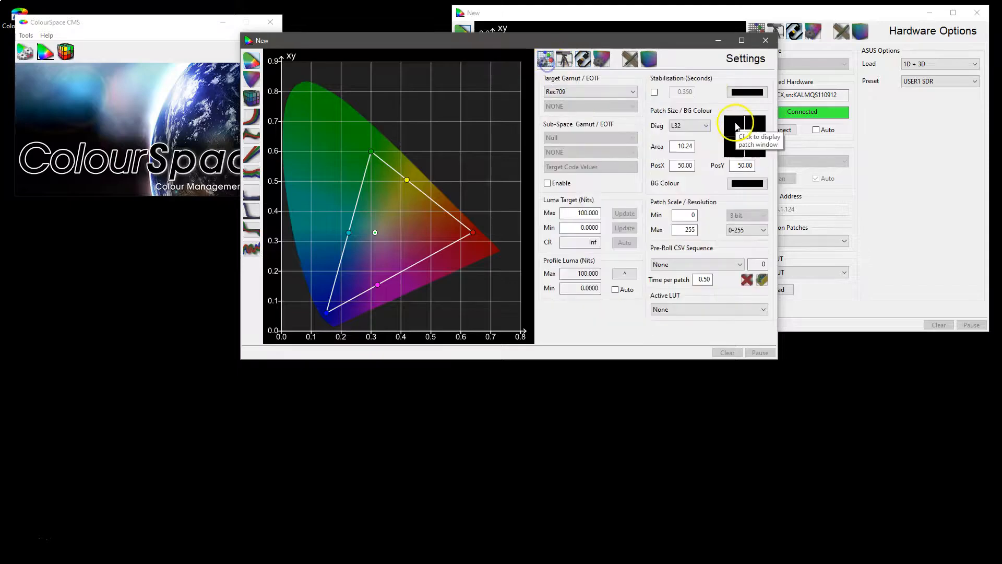
left_click(706, 126)
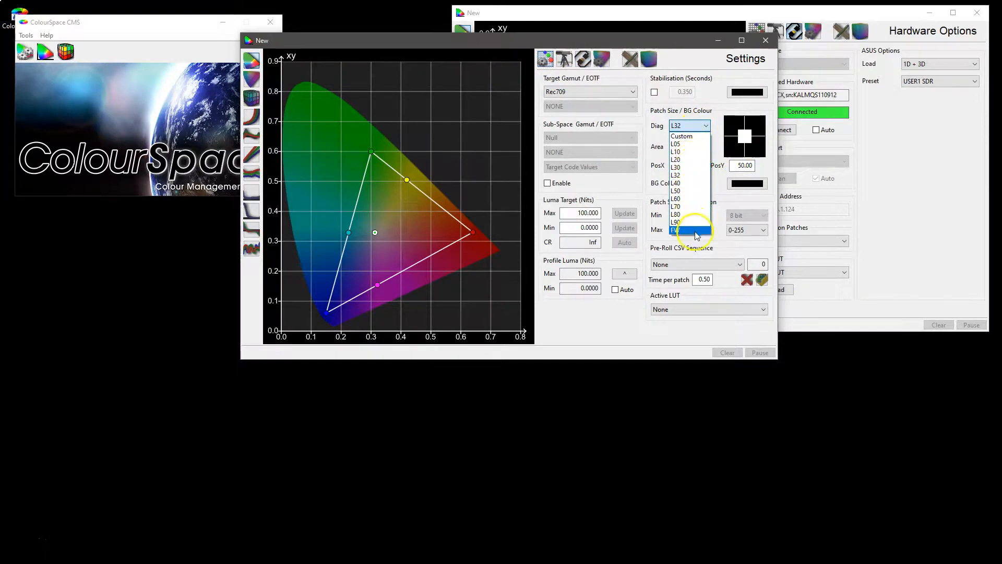
left_click(693, 136)
Examine the patch area, PosX, PosY and background colour settings without changing them.
left_click(678, 146)
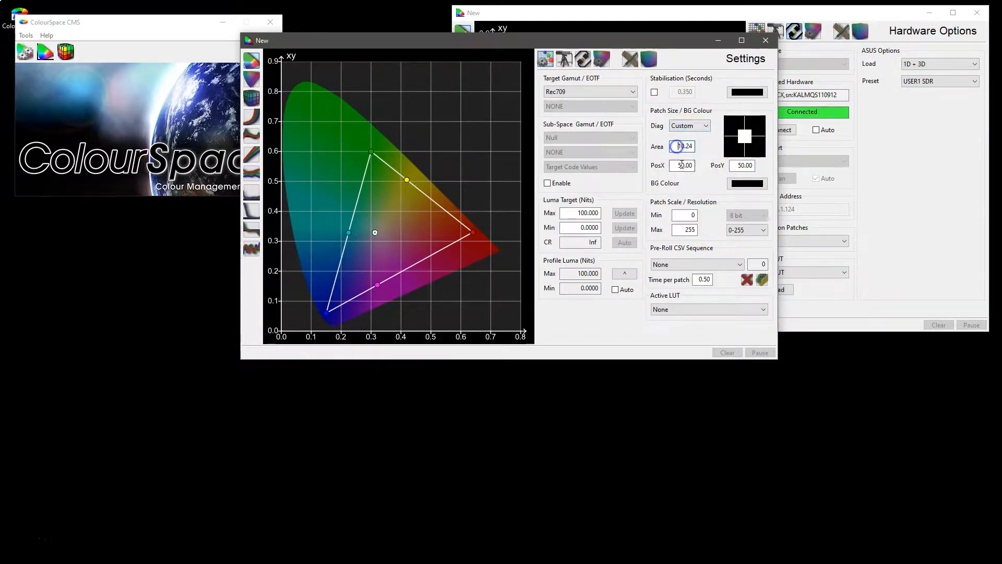
left_click(679, 166)
left_click(745, 166)
left_click(681, 166)
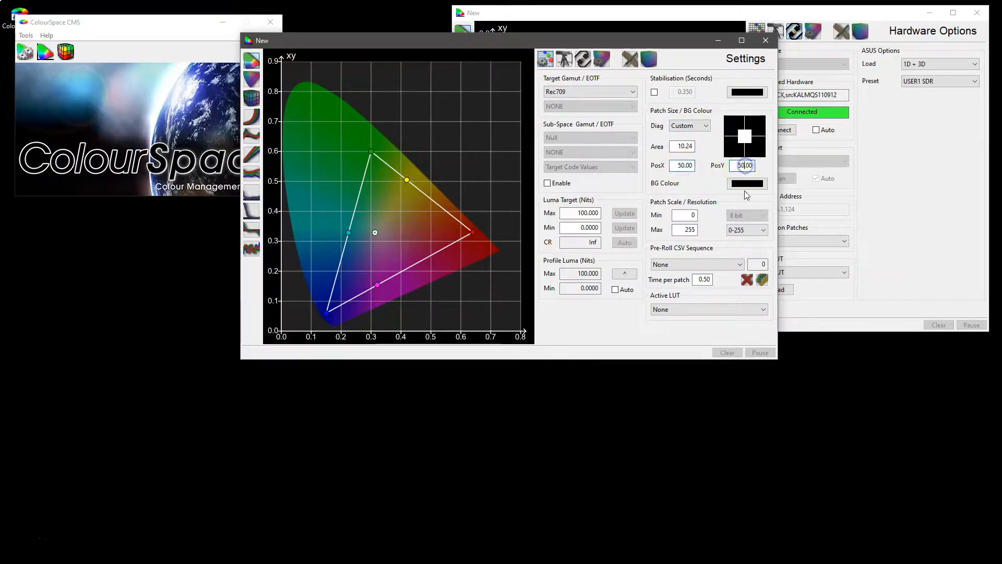
left_click(747, 184)
left_click_drag(419, 60, 518, 97)
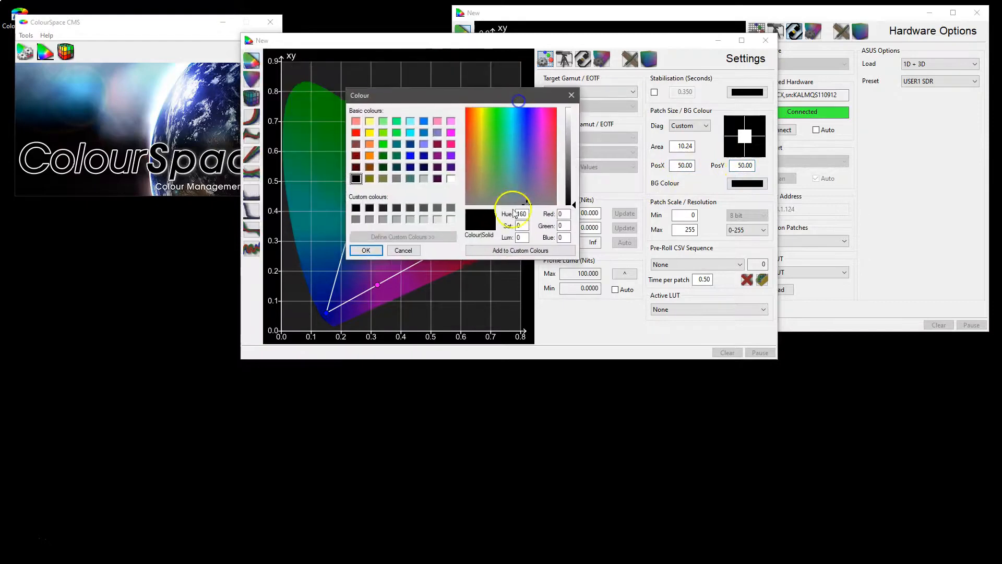
left_click(572, 96)
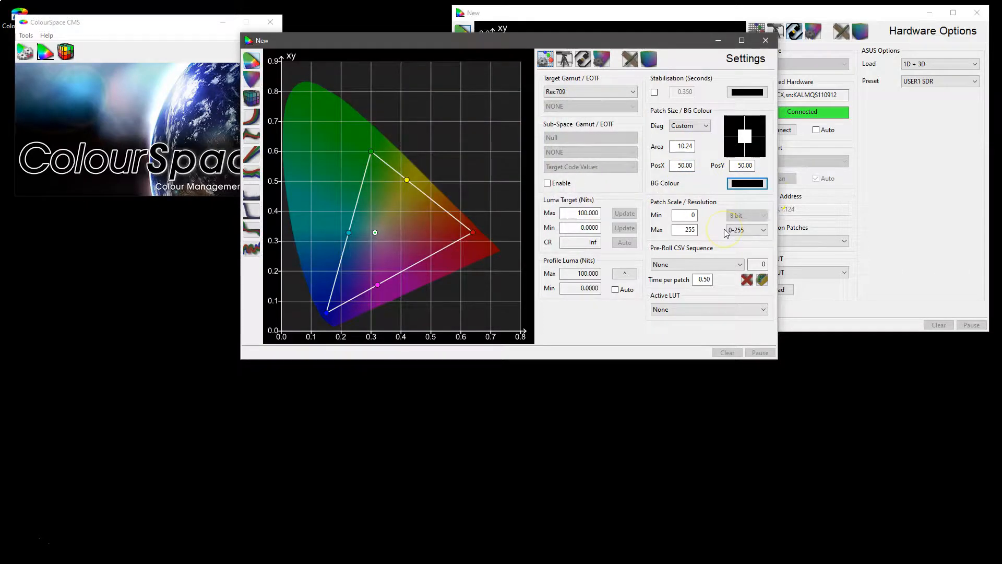
Compare the Hardware Options of the Murideo SIX-G window with those of the ASUS window.
left_click(581, 60)
left_click(822, 107)
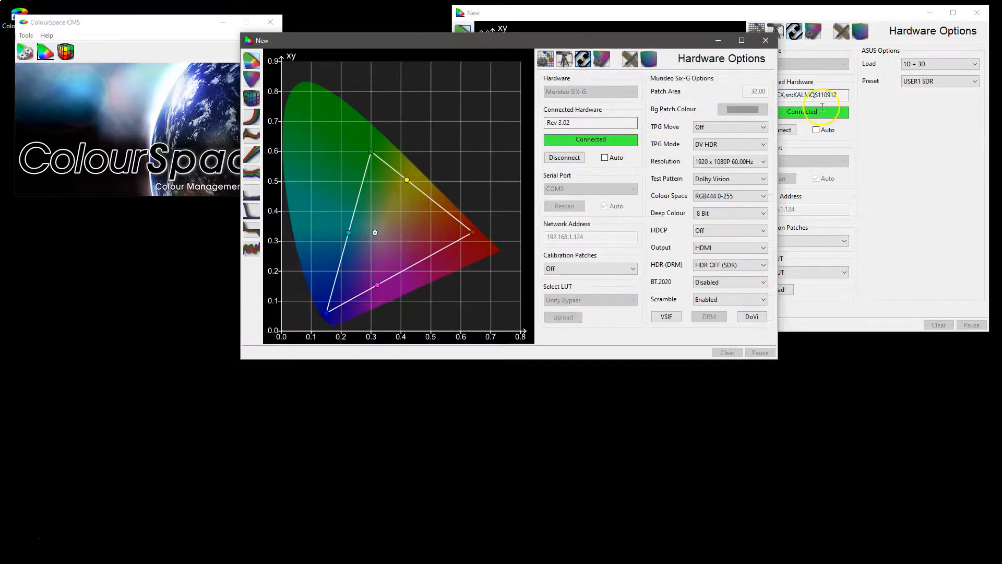
left_click(809, 15)
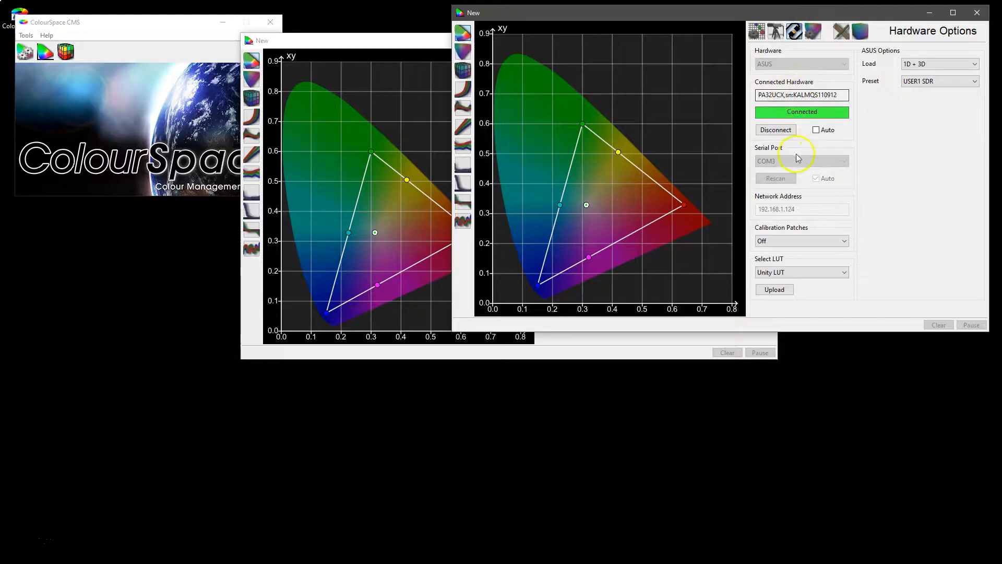
left_click(347, 40)
Try the automatic connection option for both the Murideo SIX-G and the ASUS display, turning it off again on each.
left_click(604, 158)
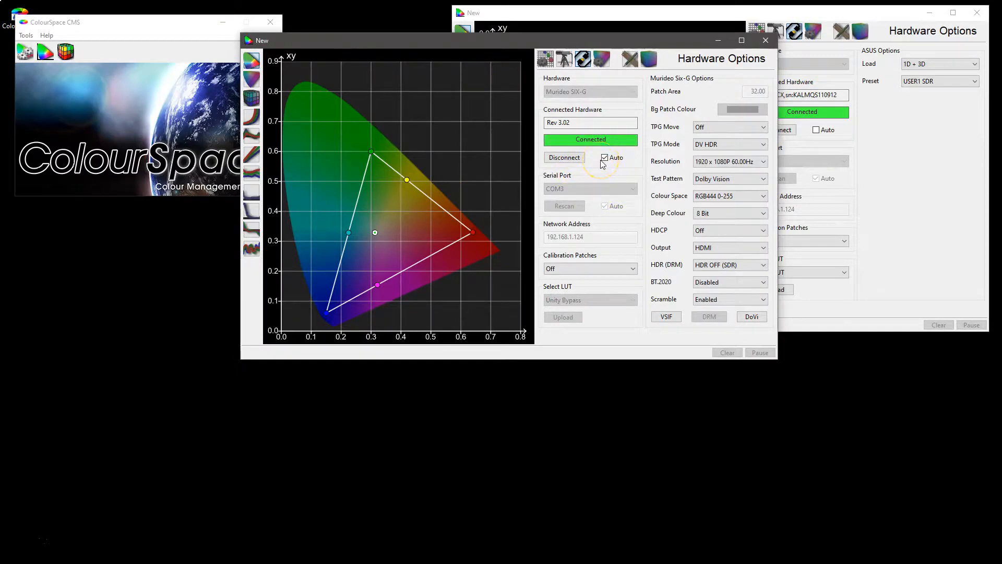
left_click(573, 162)
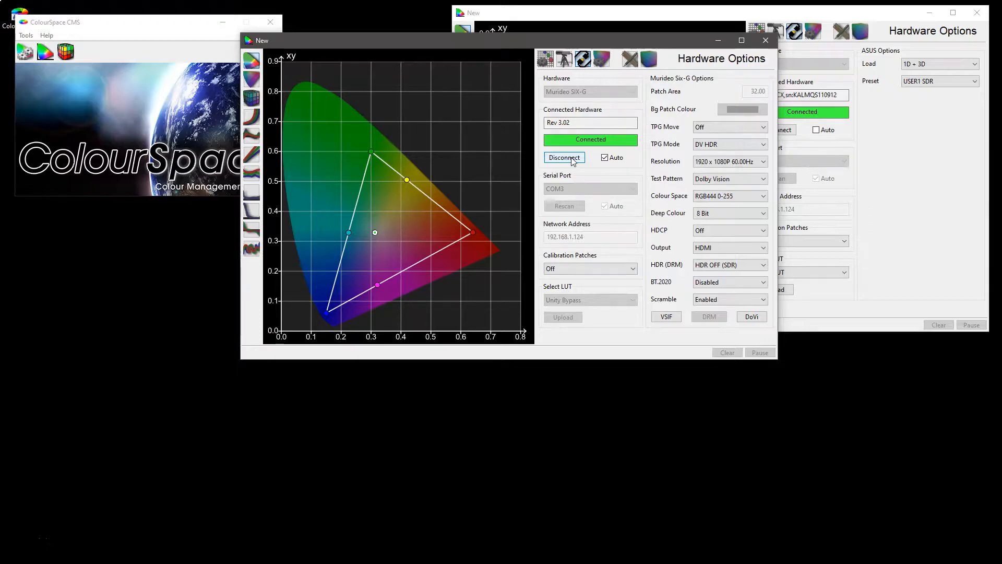
left_click(830, 94)
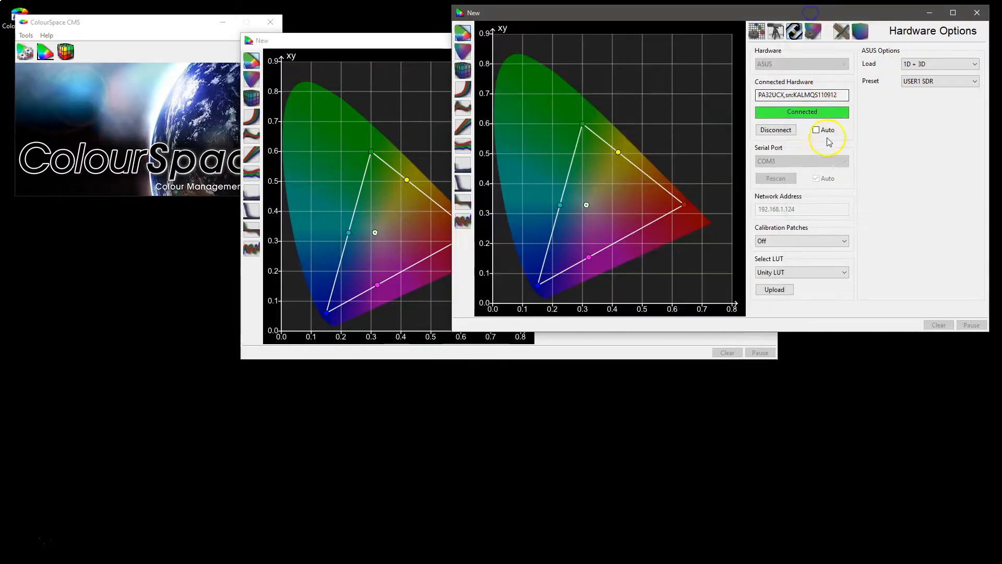
left_click(817, 130)
left_click(817, 131)
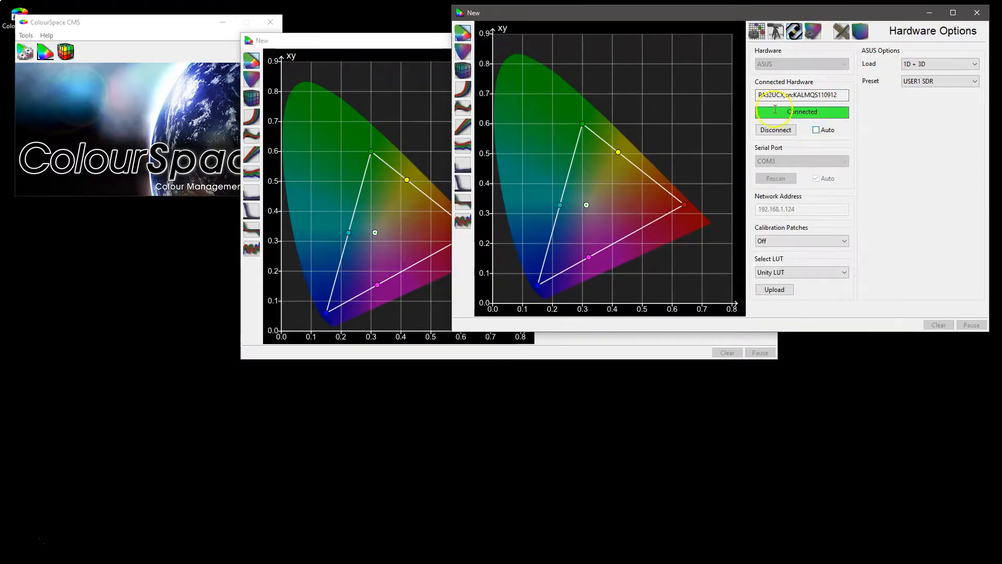
left_click(424, 49)
left_click(604, 158)
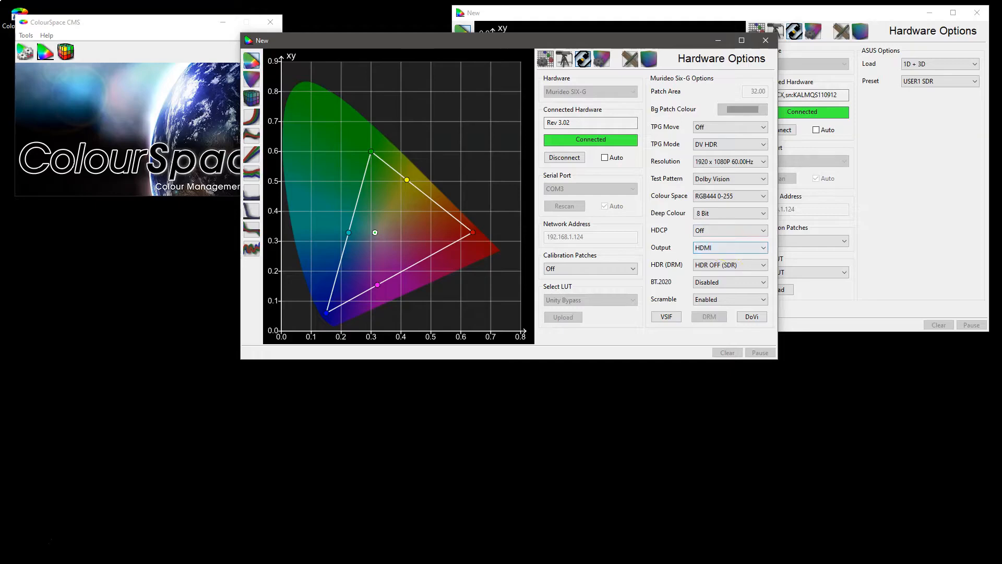
Switch to the ColourSpace Guides page in the browser and open the Murideo SIX-G integration guide.
key("alt+Tab")
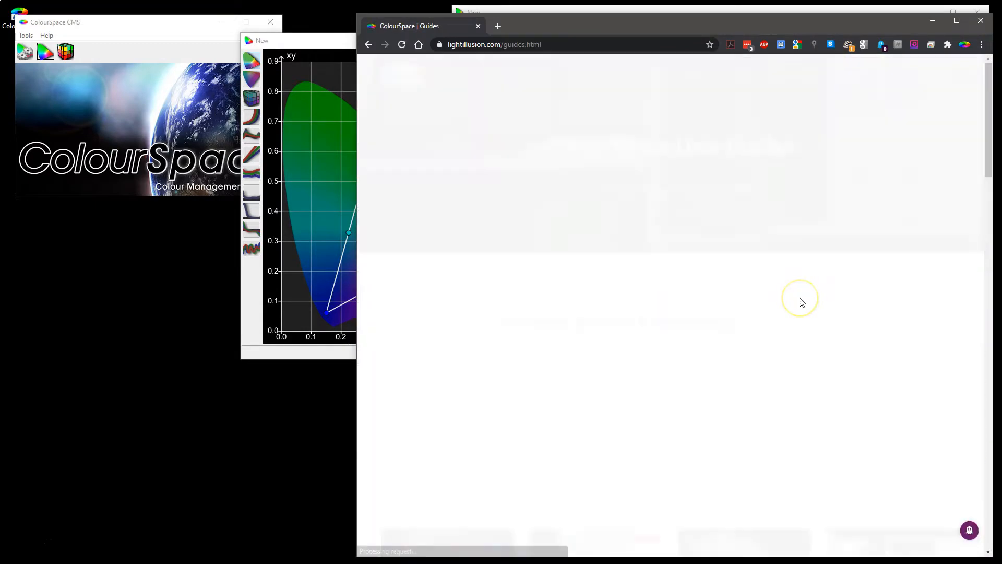
scroll(799, 300, "down", 5)
scroll(799, 300, "down", 15)
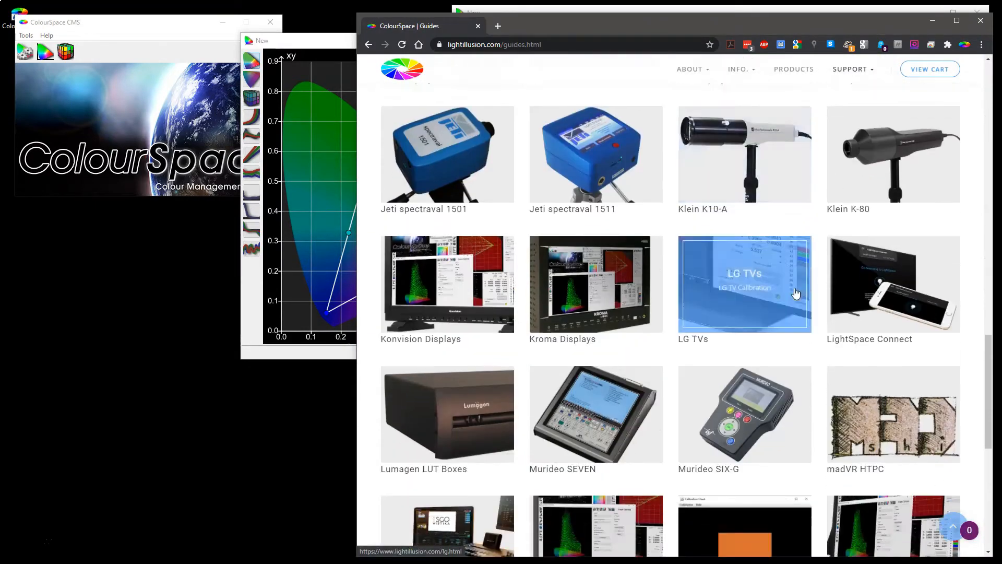
scroll(796, 294, "down", 2)
left_click(739, 269)
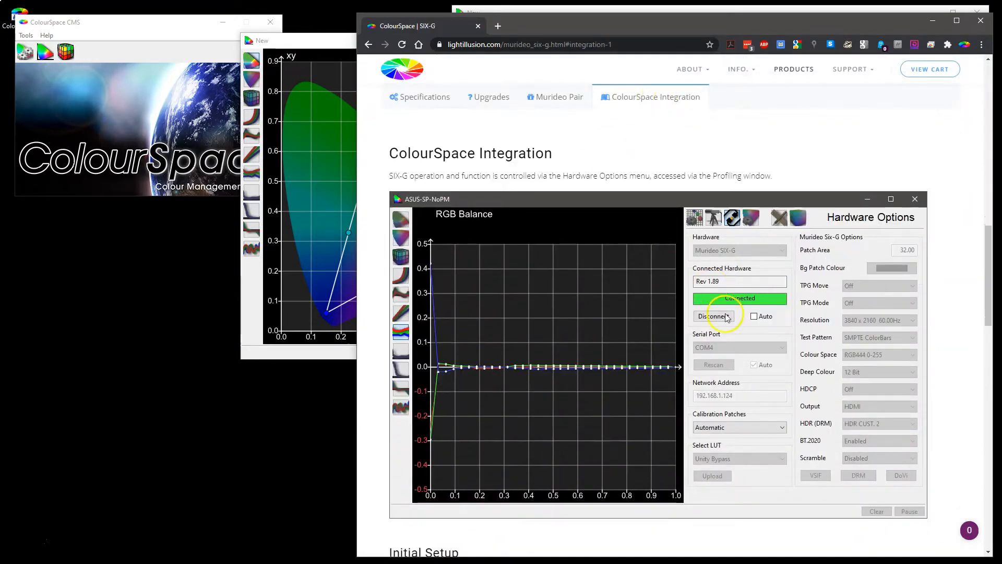
Read the SIX-G guide's Initial Setup, HDR and Profiling Operation sections, and return to the ColourSpace windows.
scroll(725, 313, "down", 10)
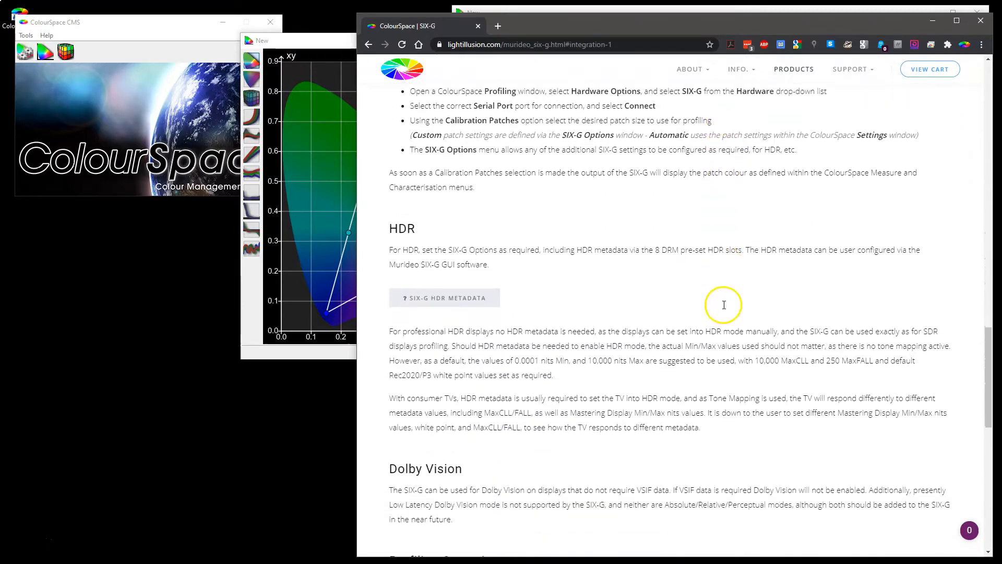
scroll(724, 304, "down", 3)
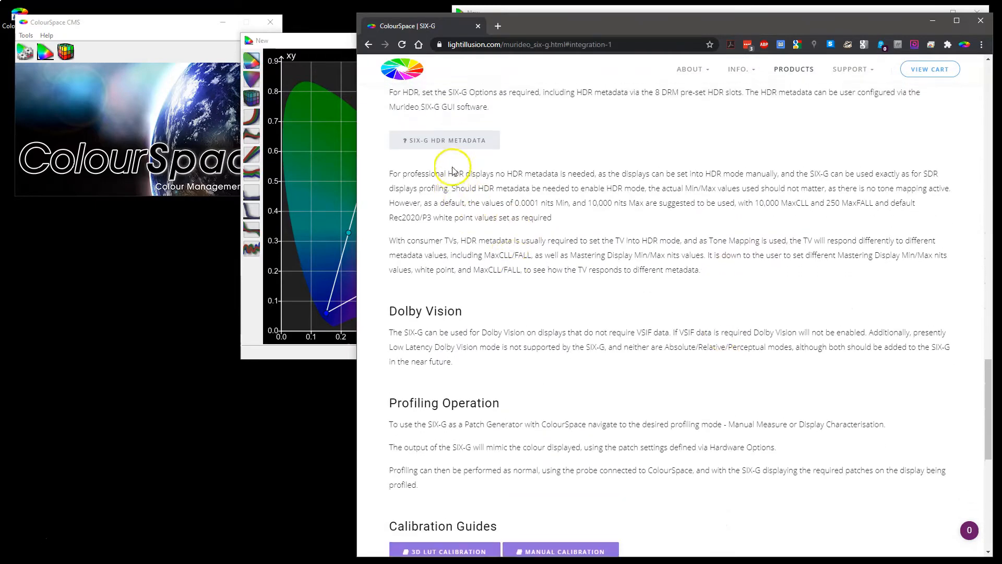
scroll(453, 172, "up", 6)
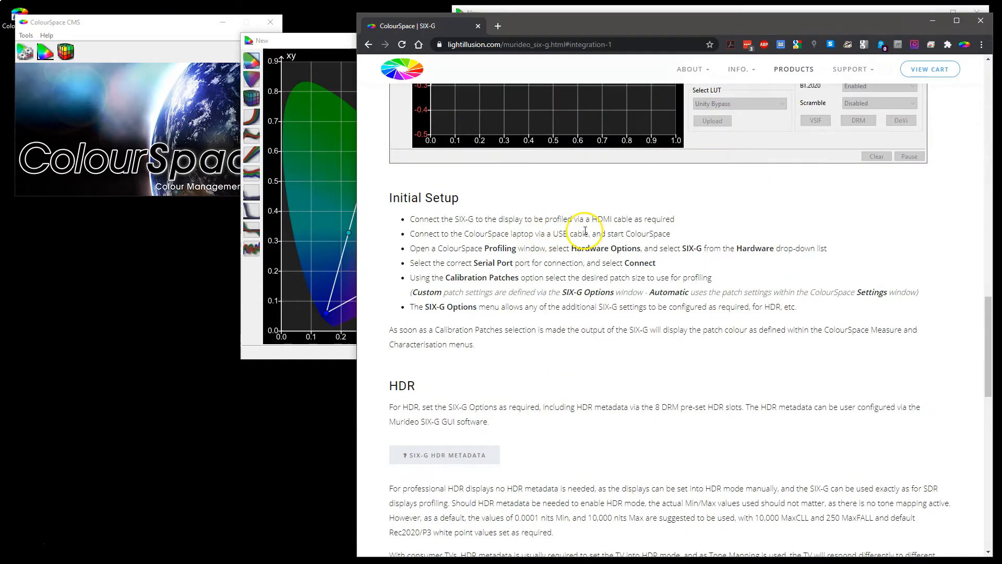
scroll(585, 230, "down", 4)
scroll(586, 233, "down", 6)
scroll(585, 233, "up", 15)
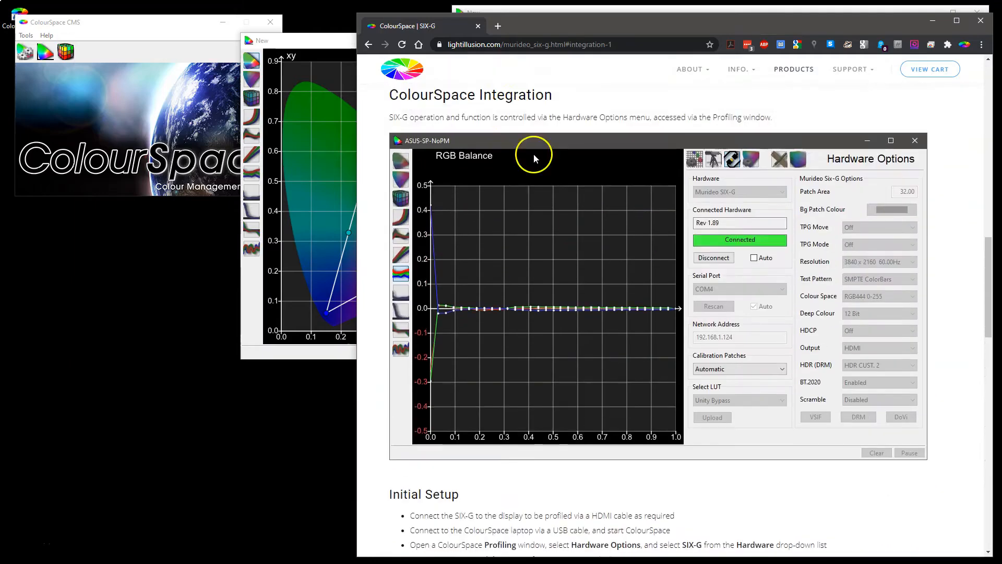
left_click(368, 44)
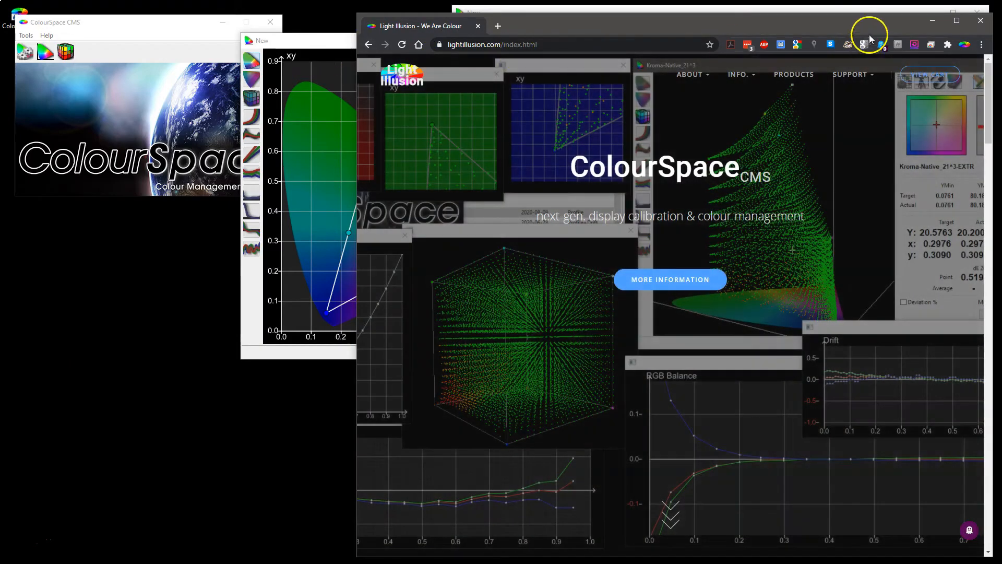
left_click(933, 21)
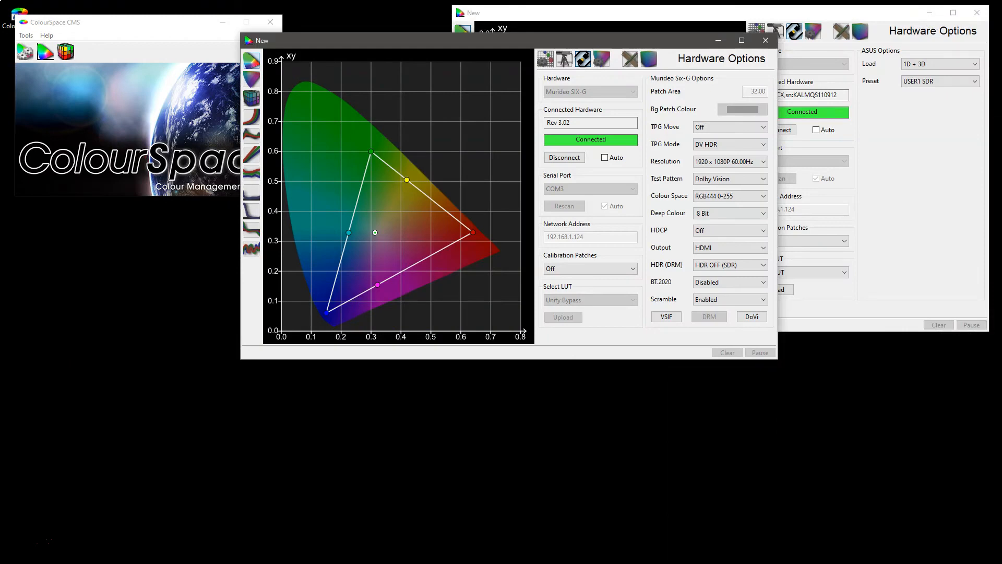